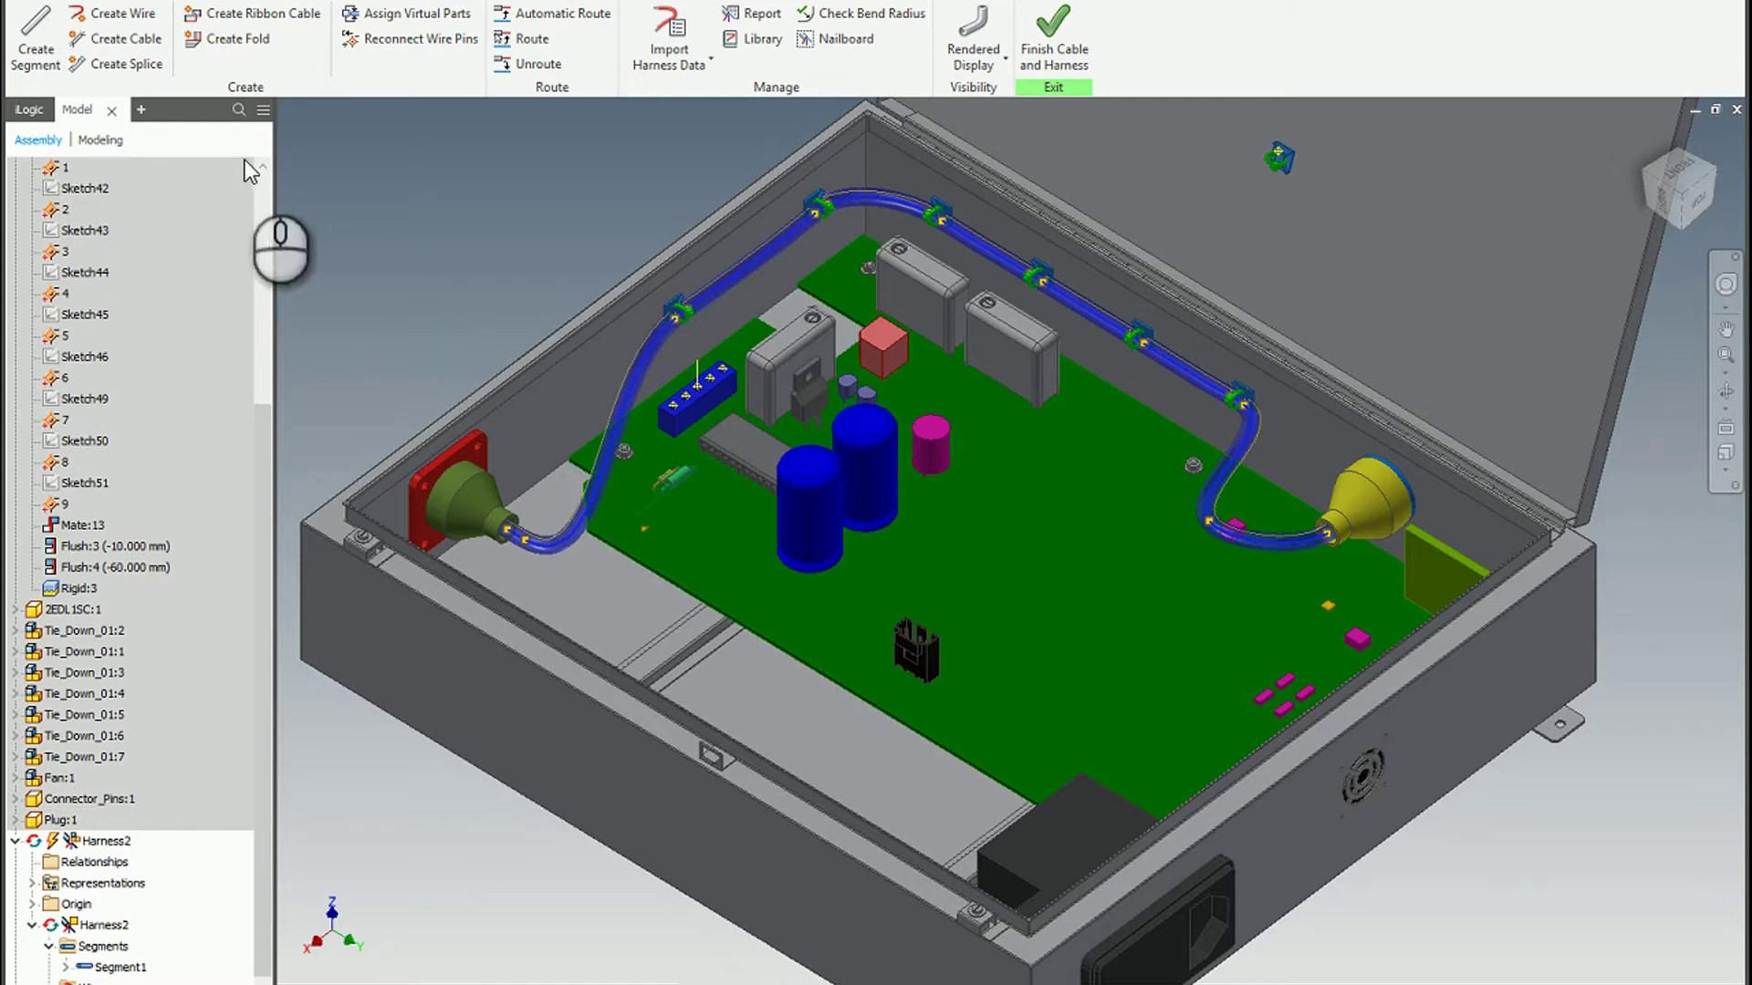
Start a new wire from the end pin of the blue terminal block nearest the resistors to a pin on the fan.
click(123, 13)
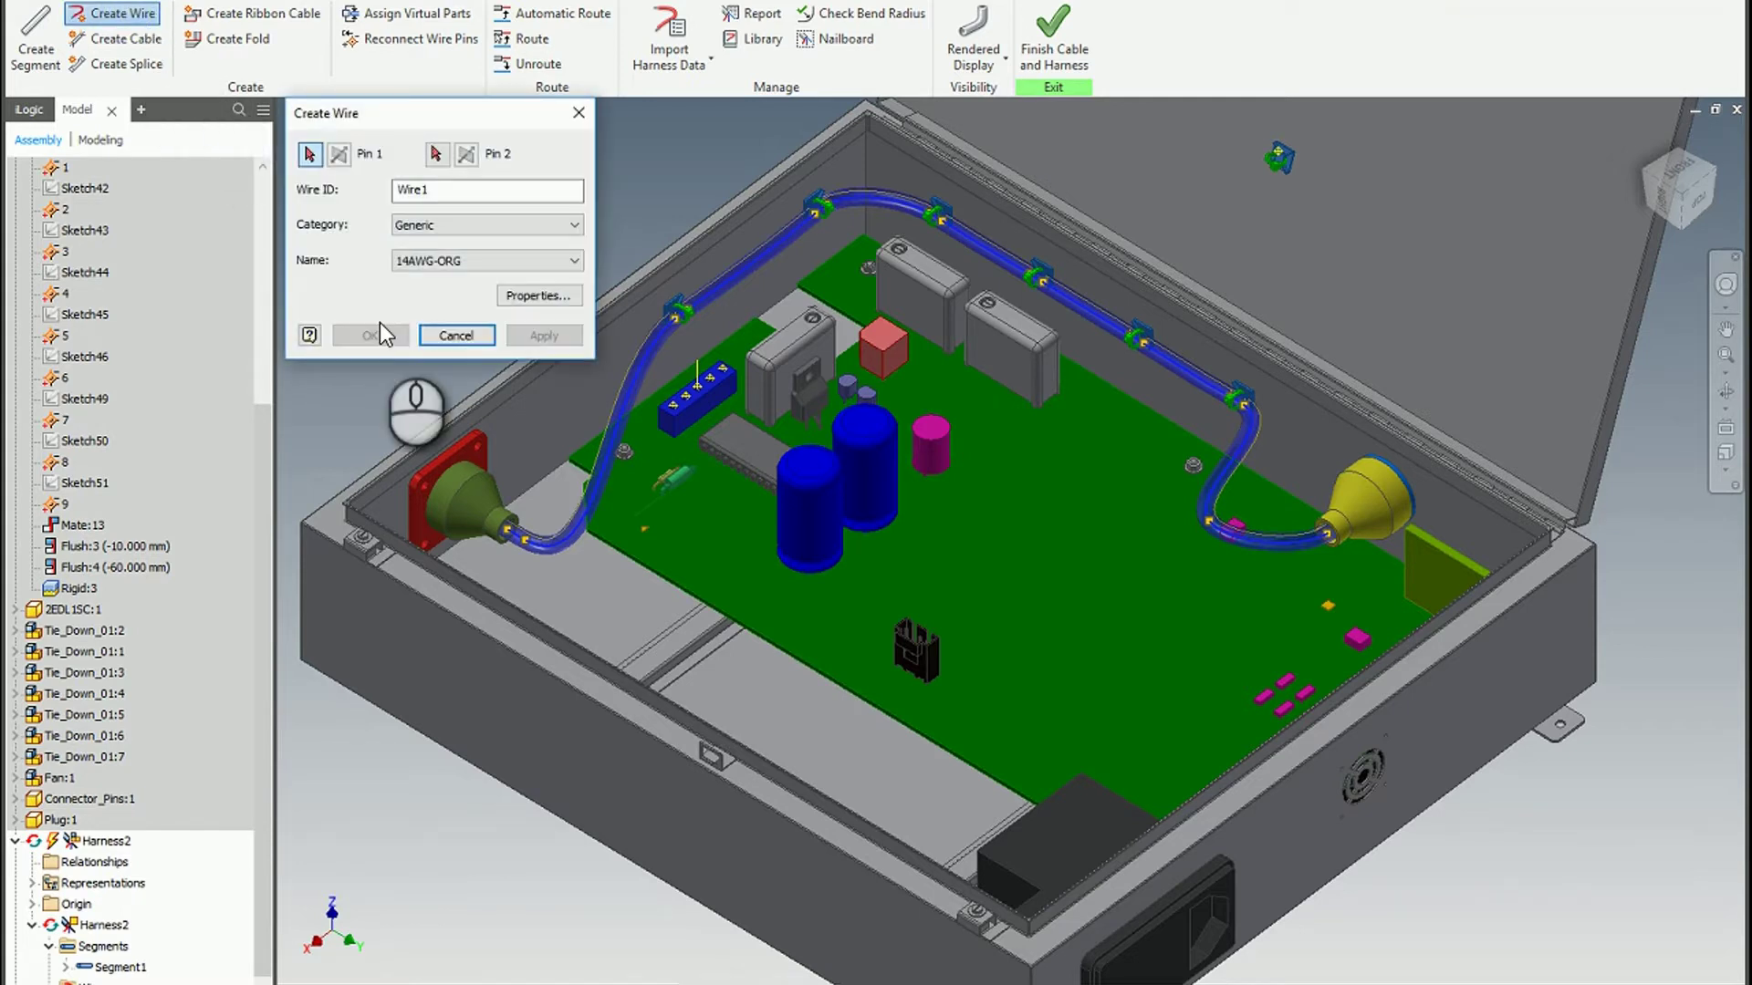
scroll(691, 539, up, 6)
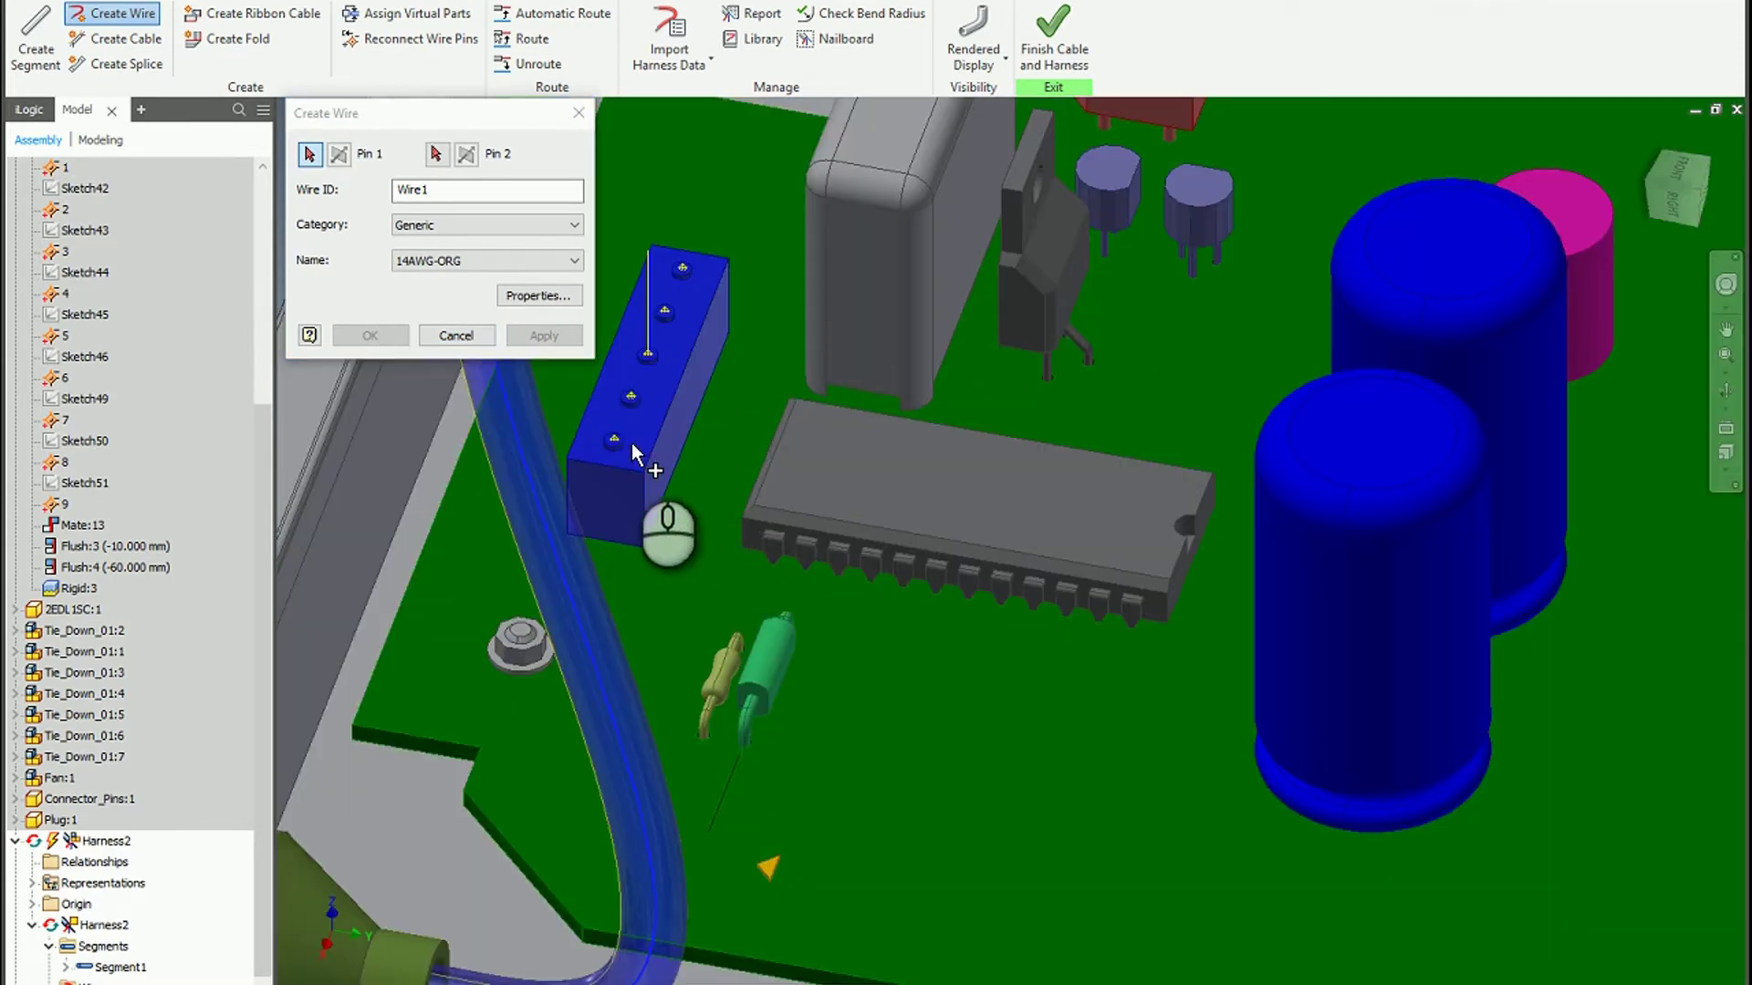
click(617, 440)
scroll(631, 445, down, 6)
shift+middle_drag(991, 559, 1161, 467)
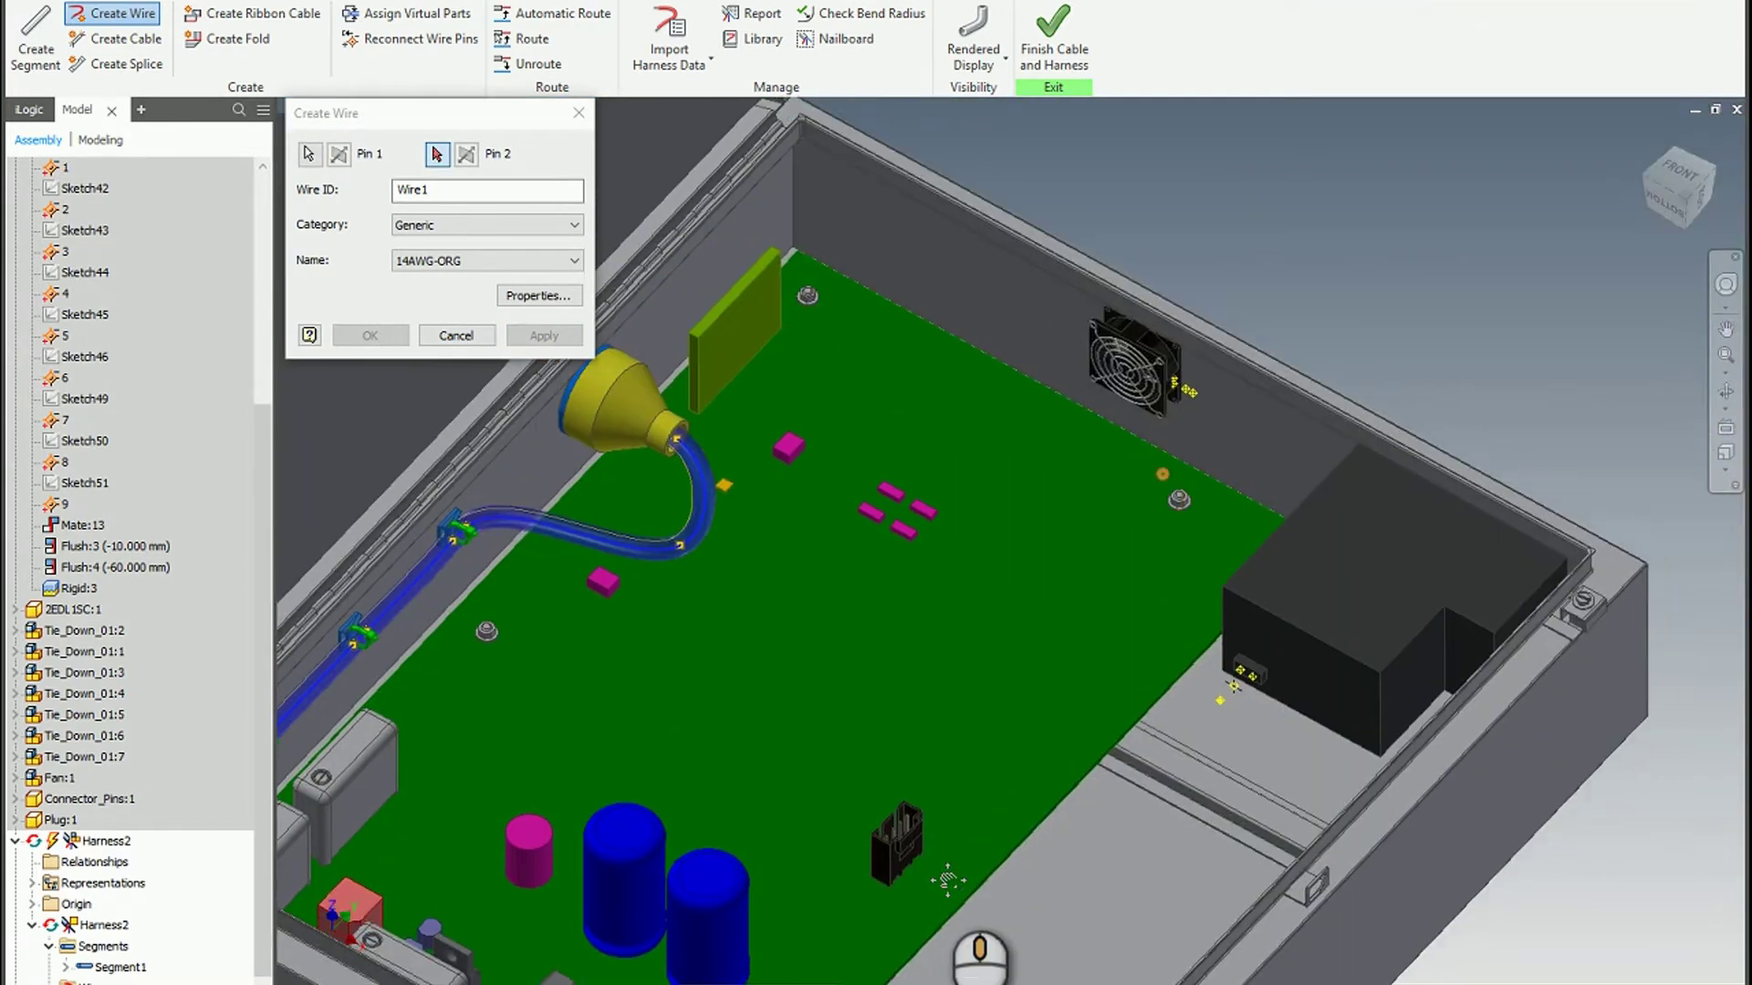
scroll(1186, 402, up, 5)
click(1206, 370)
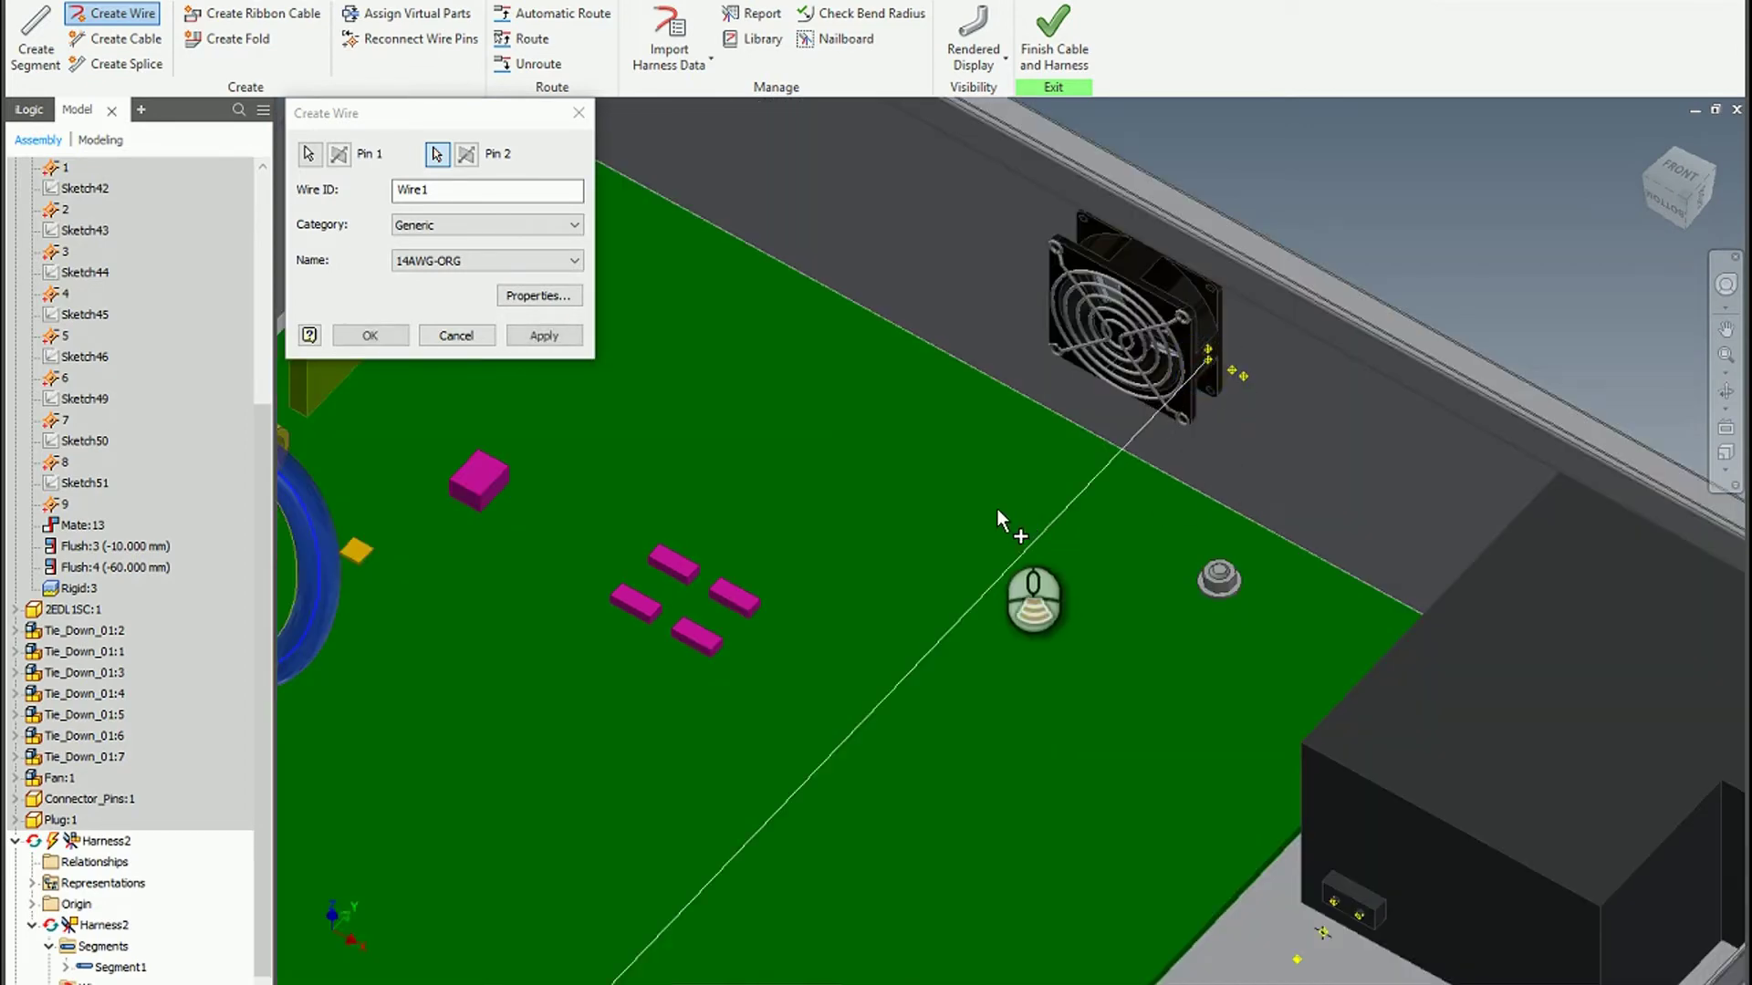
scroll(1009, 502, up, 1)
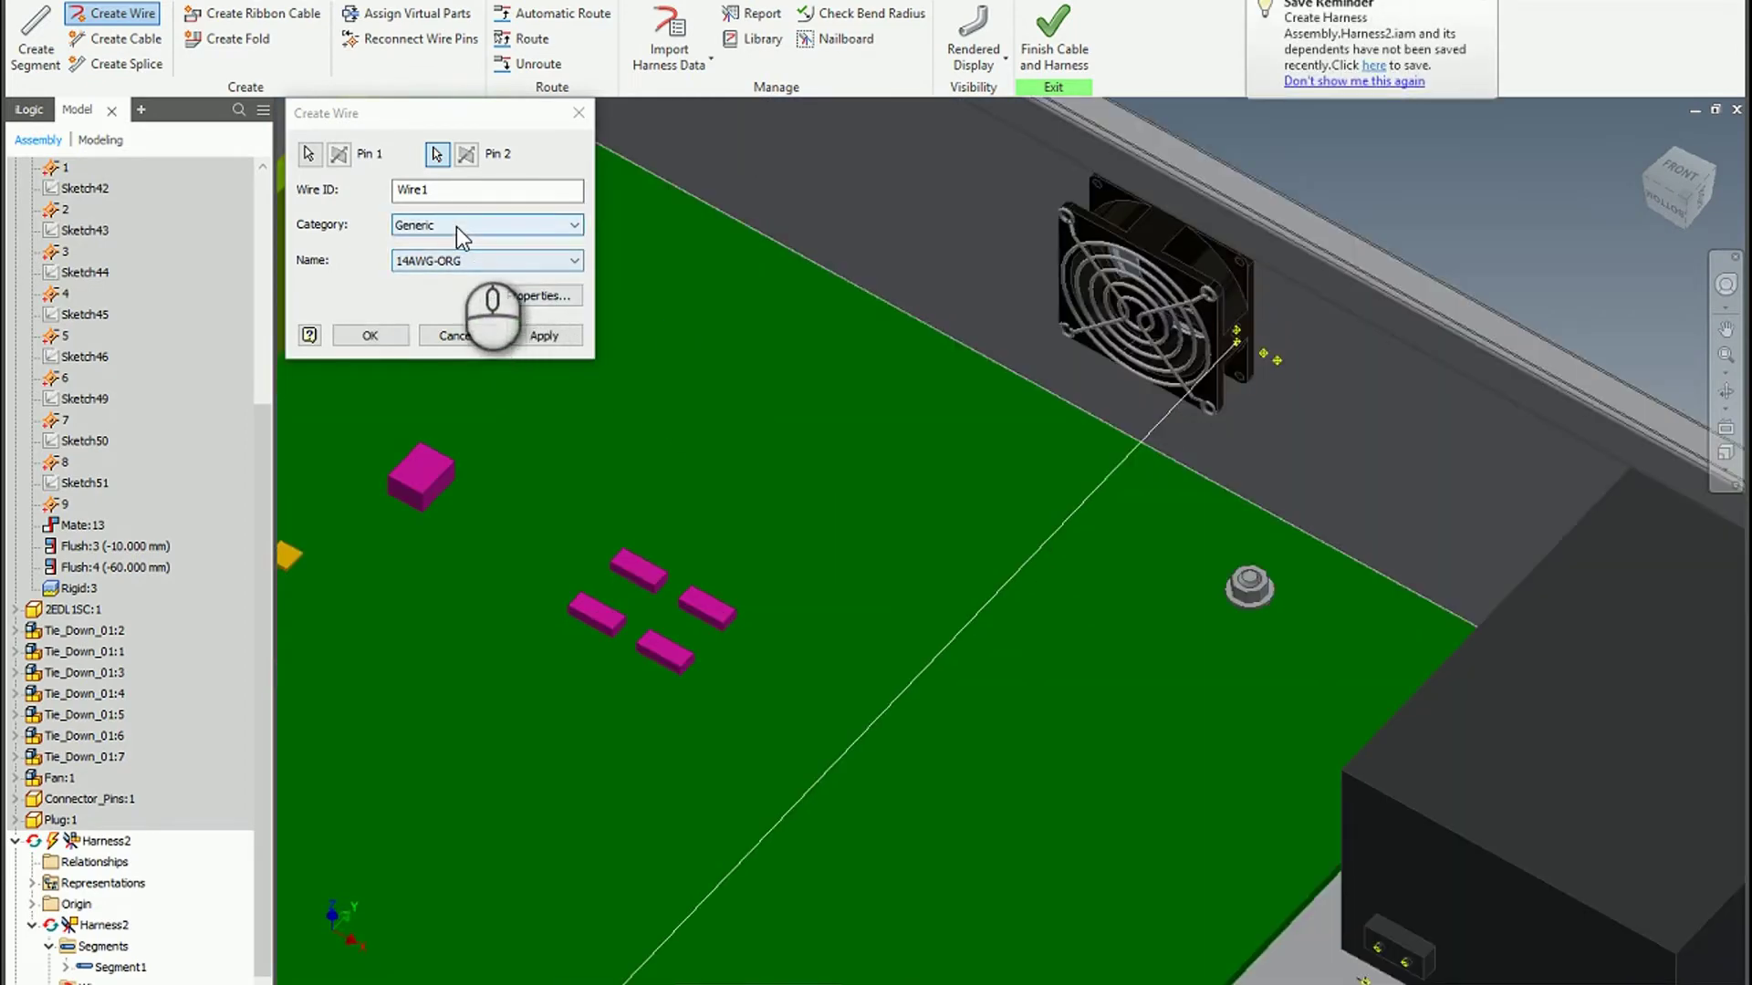
Set the wire type to 16AWG-GRN in the Generic category, create the wire and leave the command.
click(441, 263)
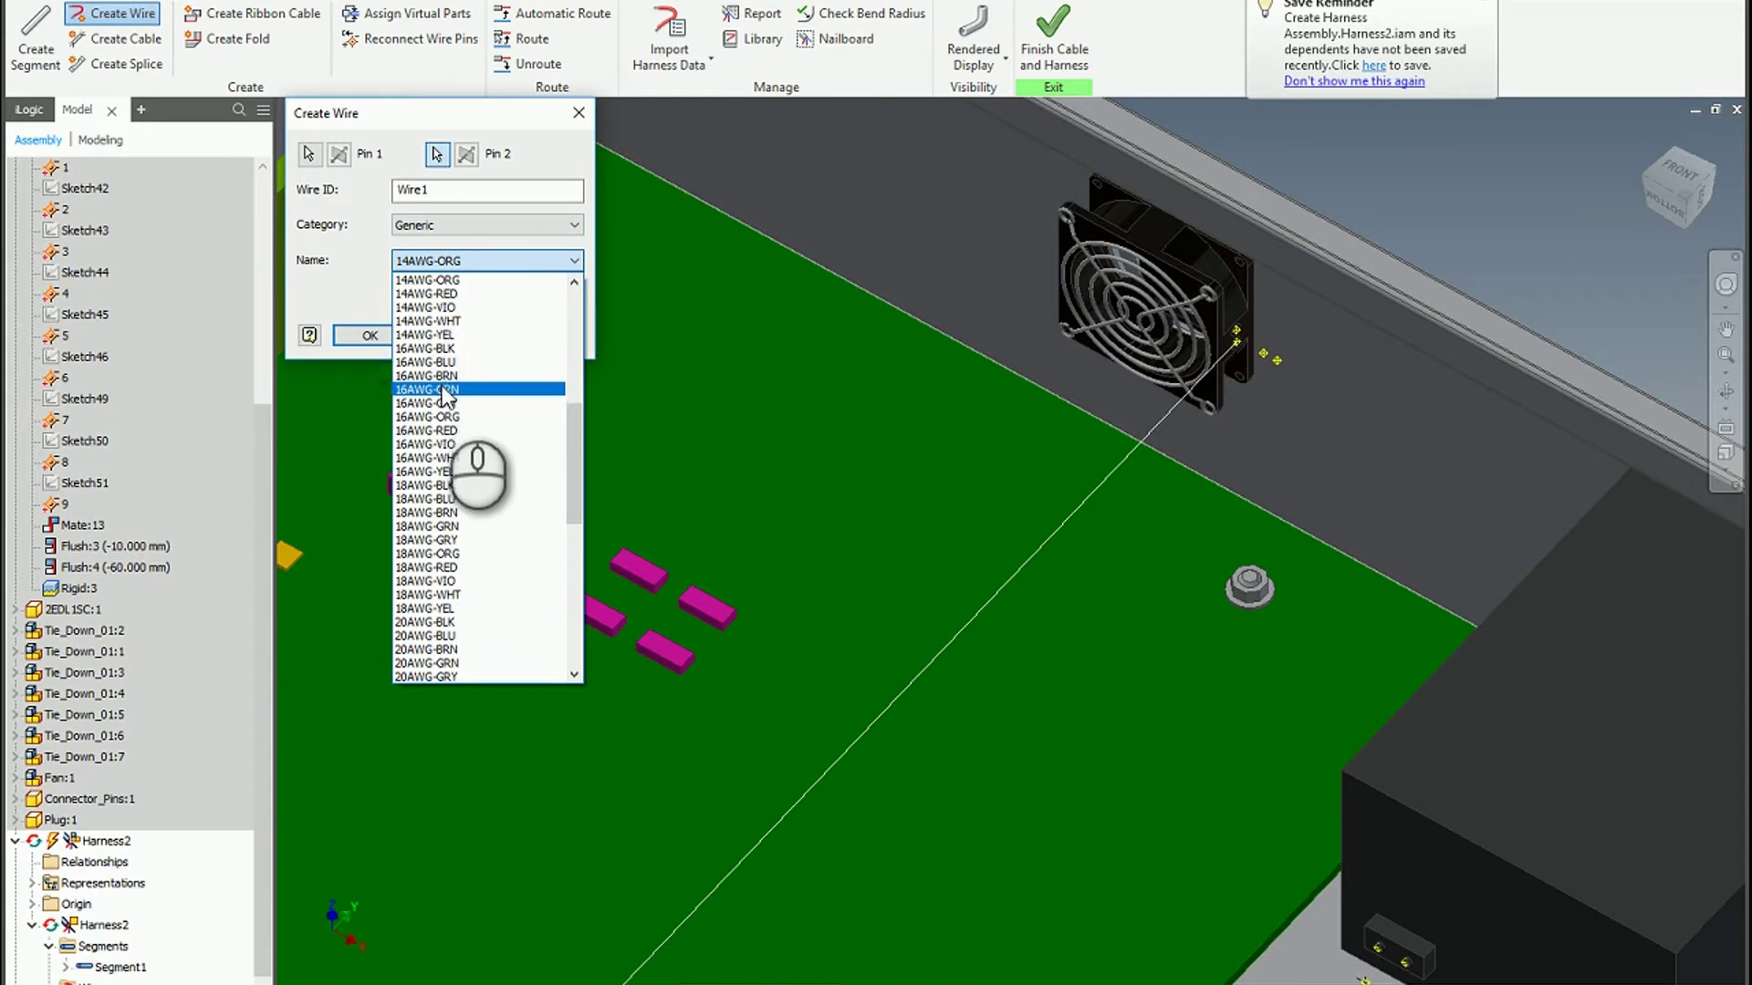
click(442, 390)
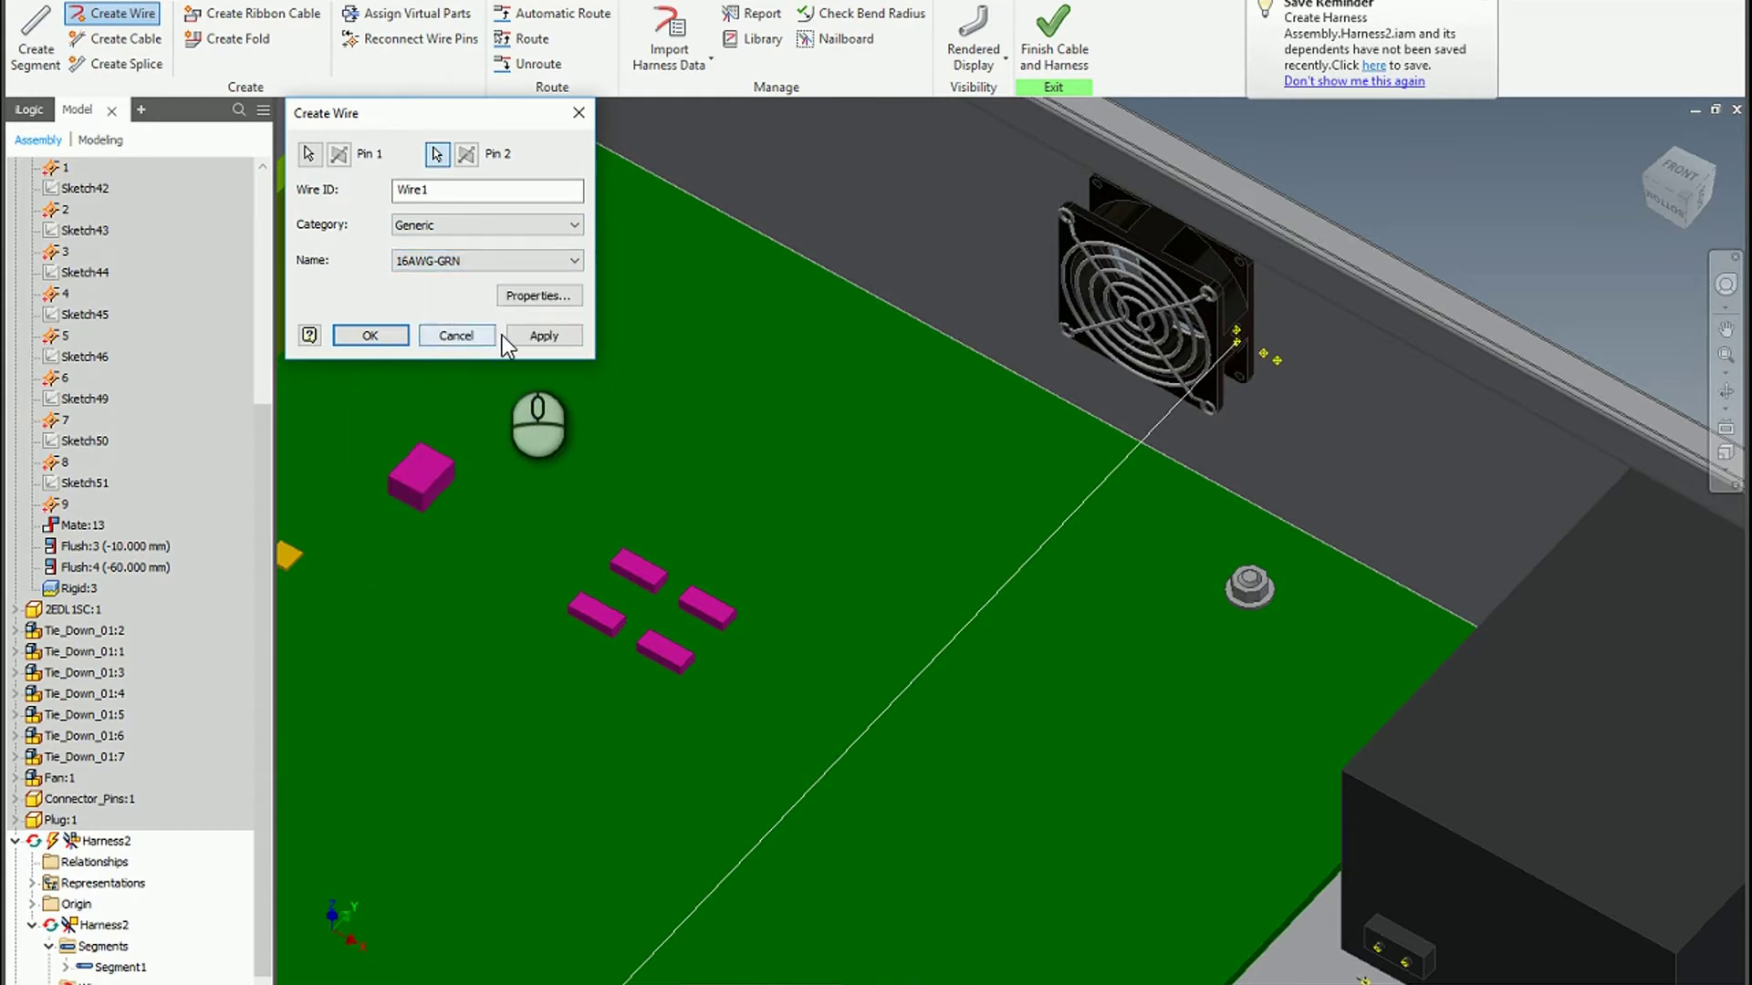
click(533, 336)
scroll(721, 461, down, 3)
shift+middle_drag(982, 560, 814, 584)
scroll(698, 640, down, 3)
shift+middle_drag(692, 654, 416, 500)
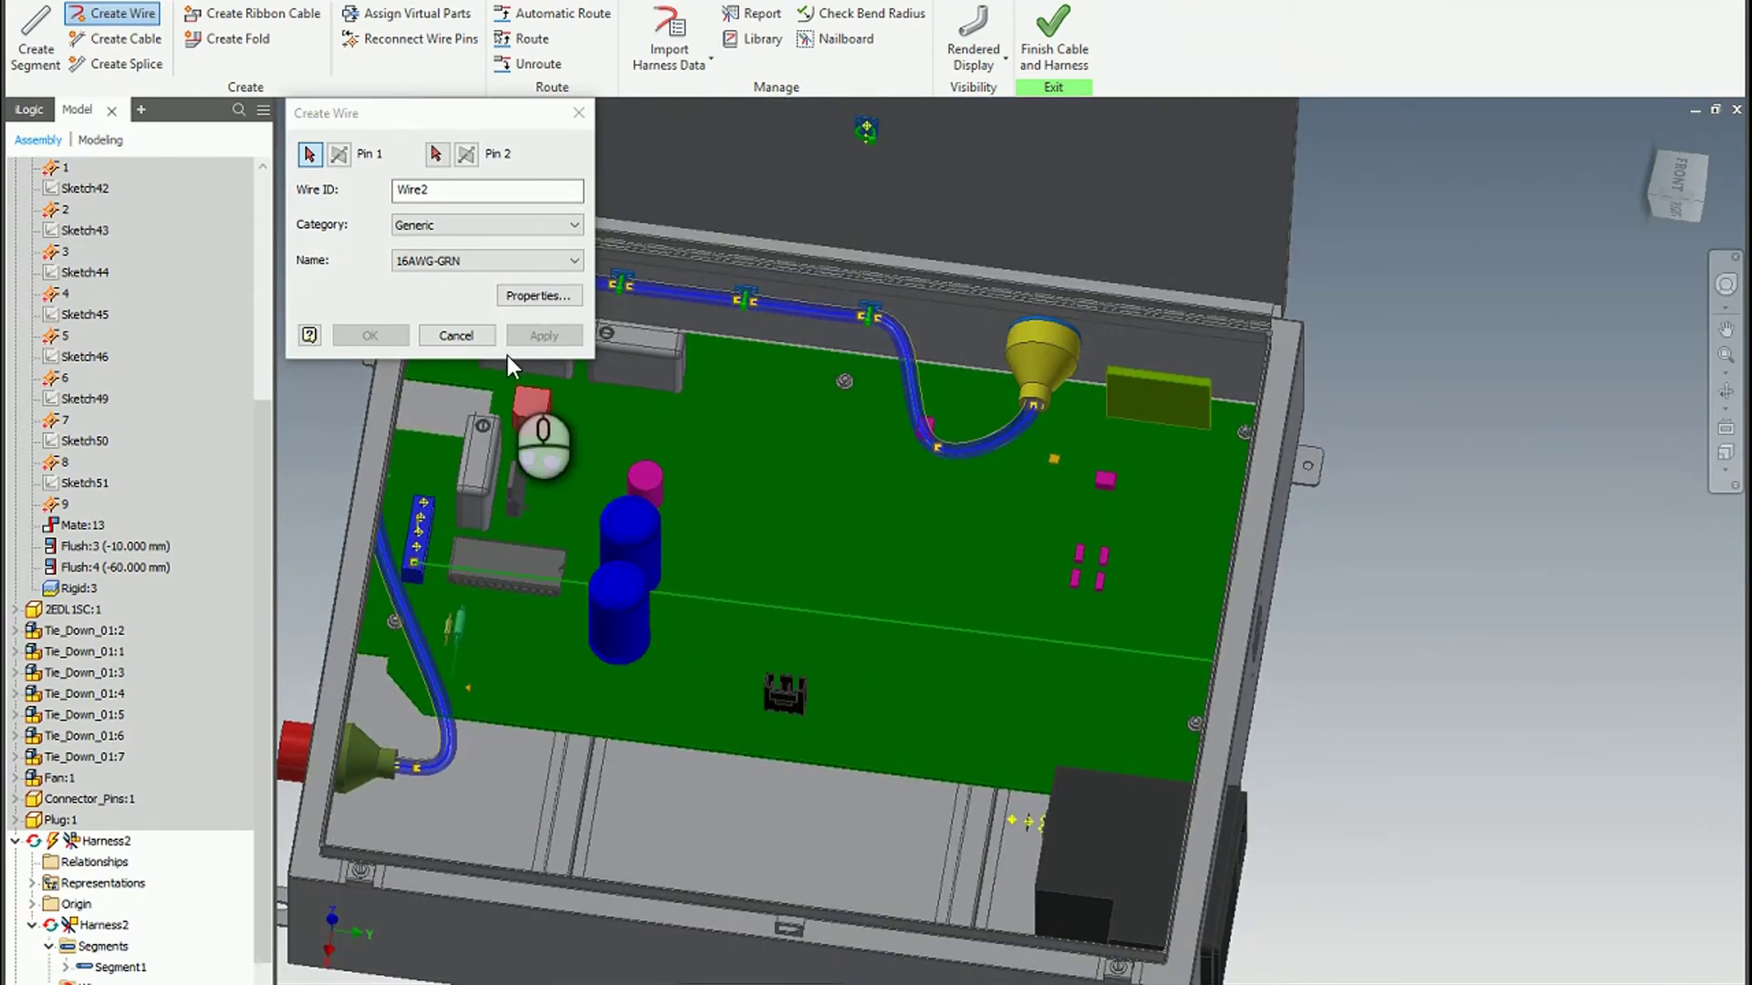
click(491, 340)
click(37, 37)
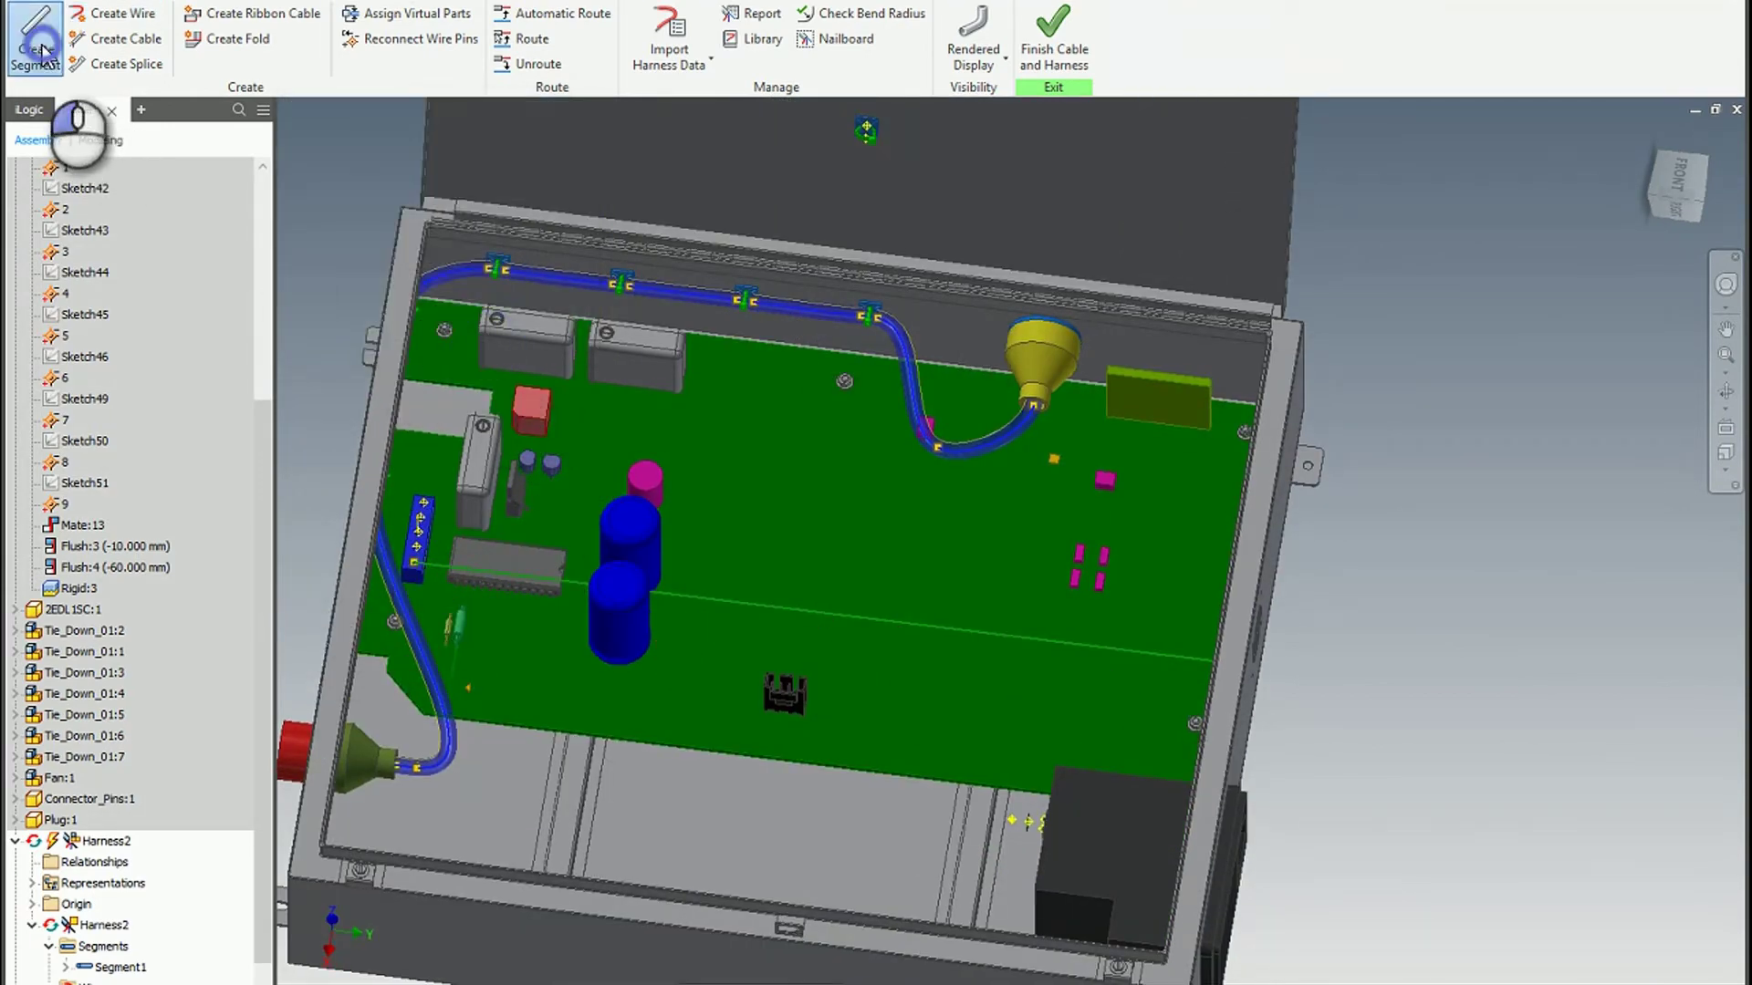
scroll(416, 547, up, 5)
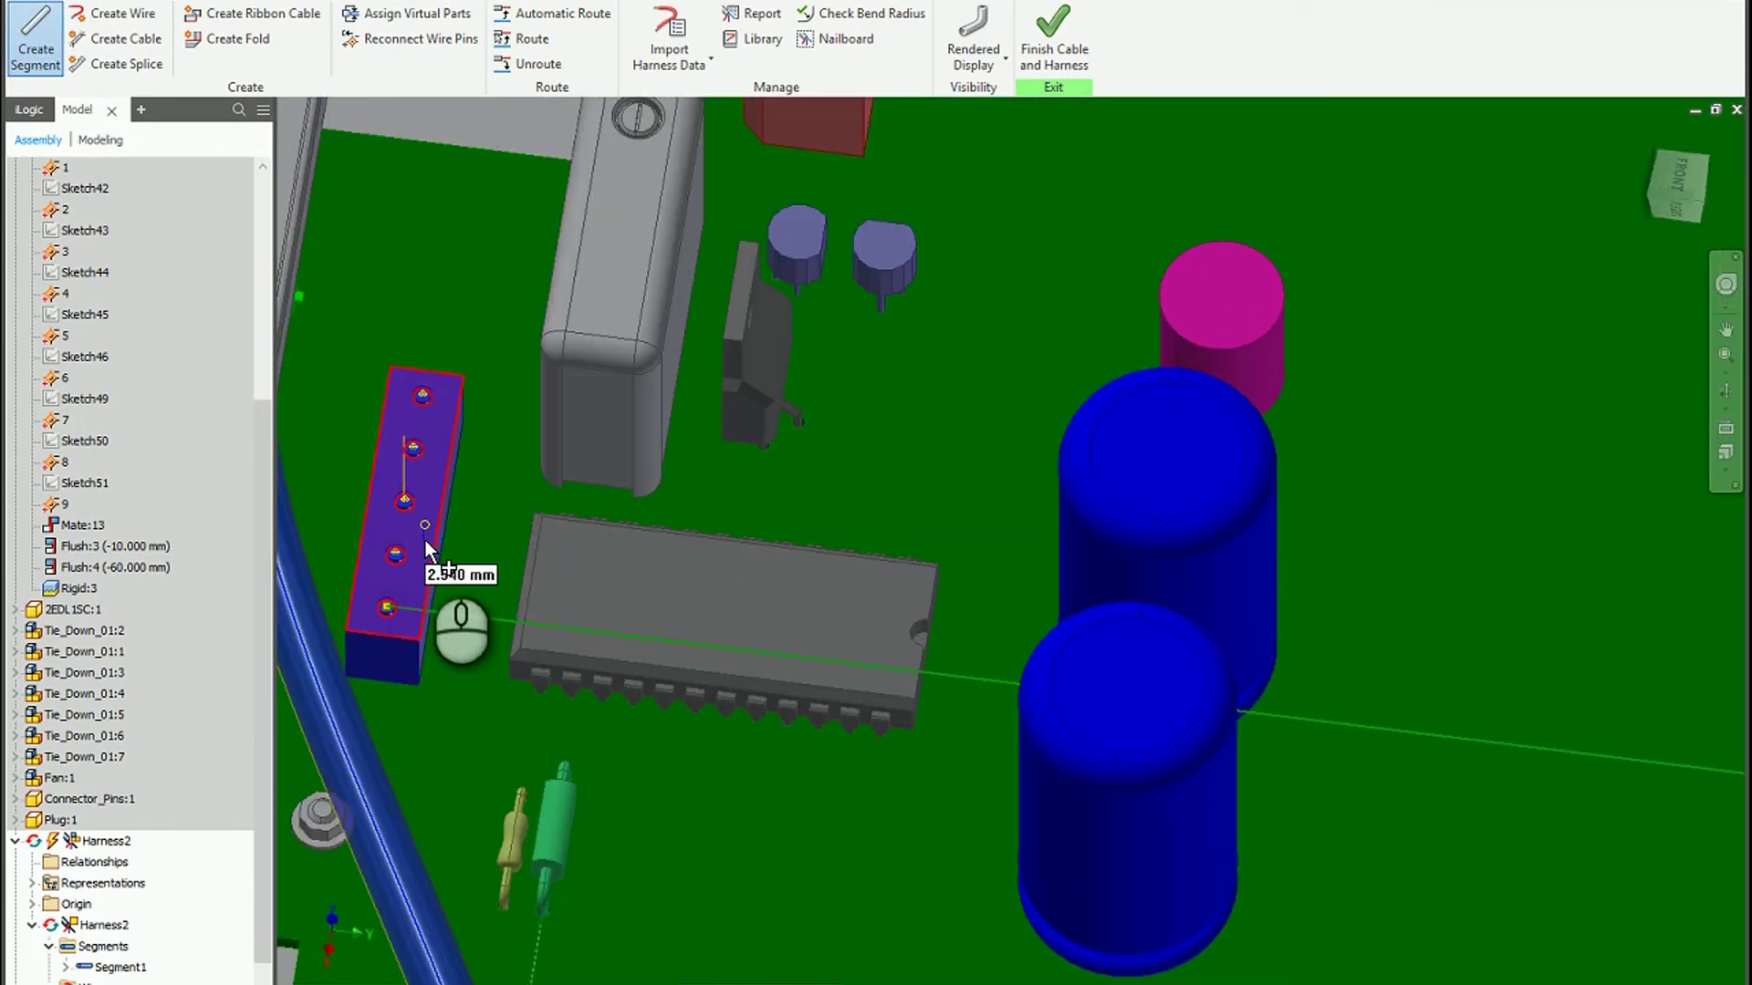
mouse_move(425, 540)
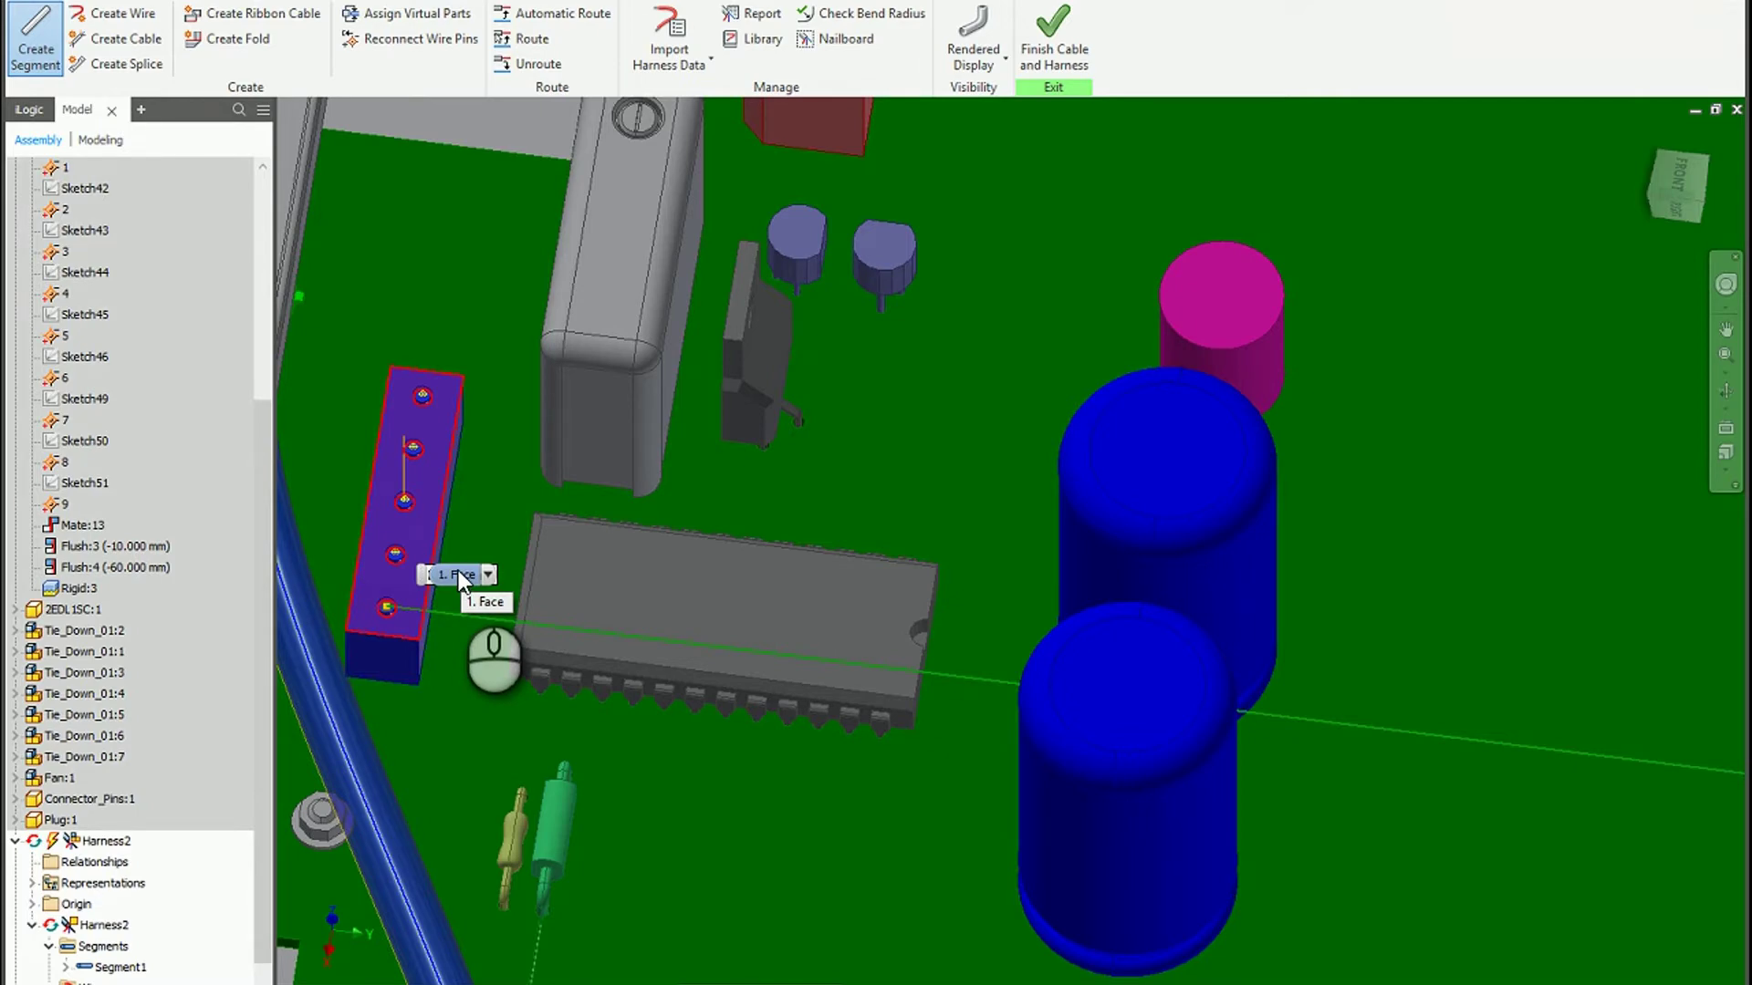
click(458, 571)
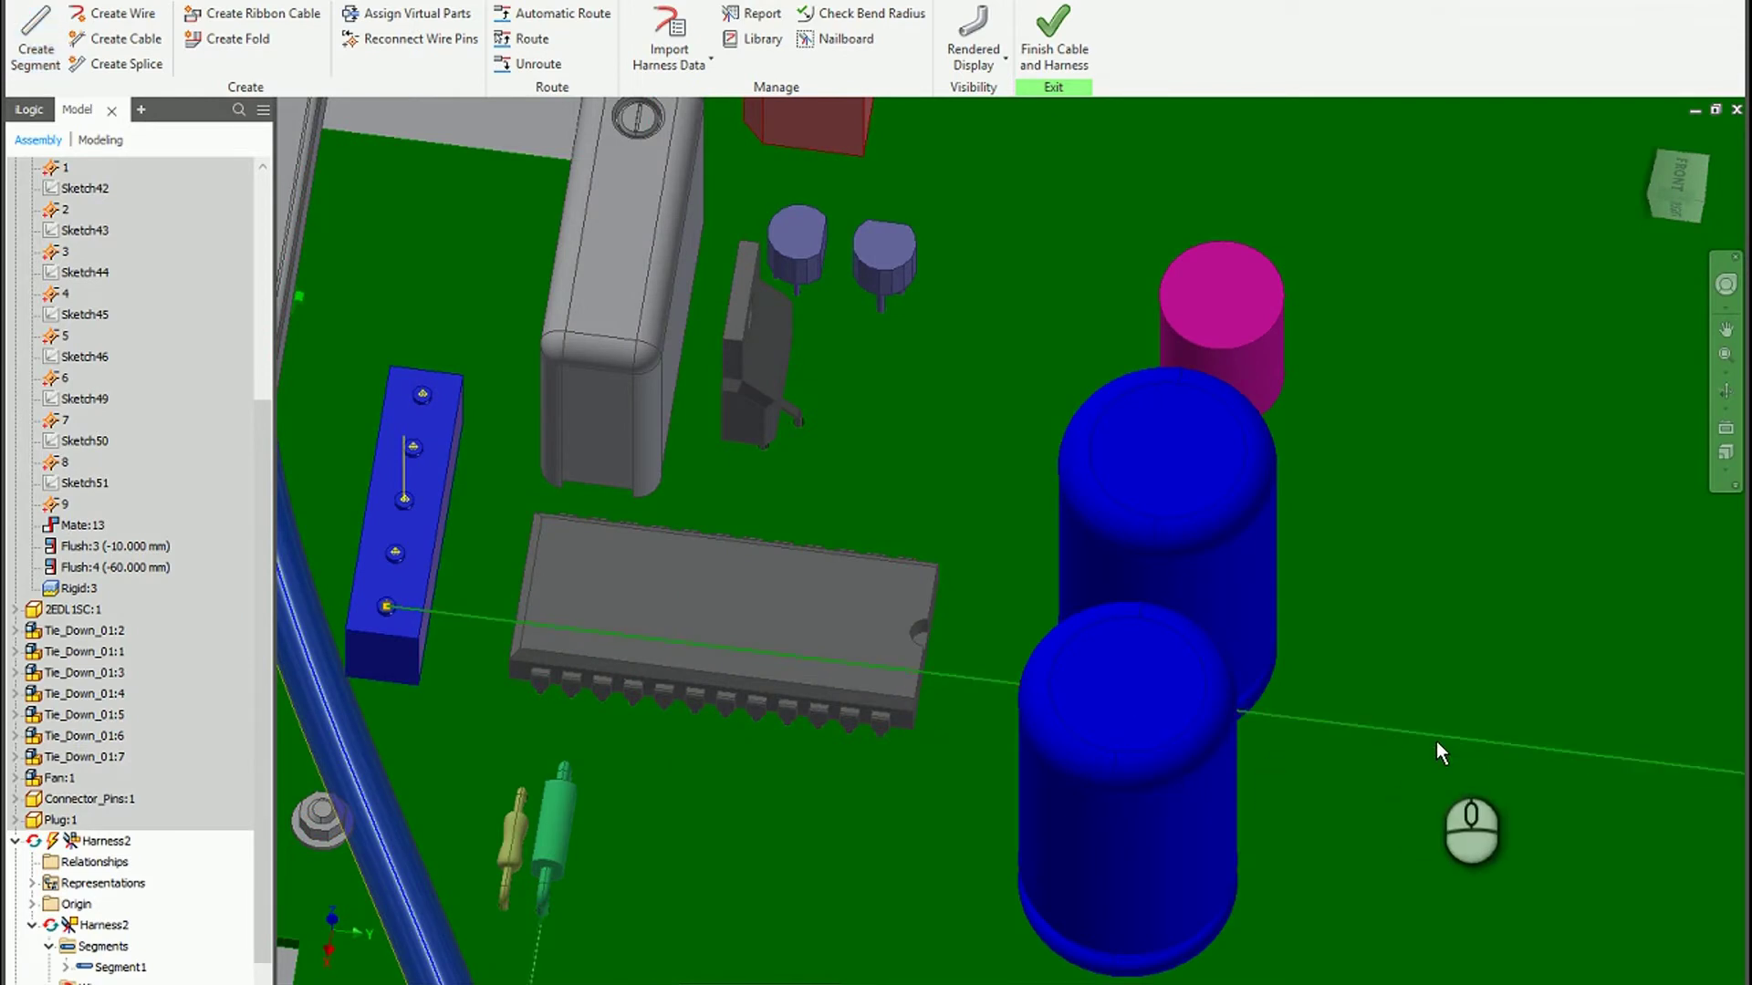
Delete the green wire running from the blue terminal block to the fan.
right_click(1436, 739)
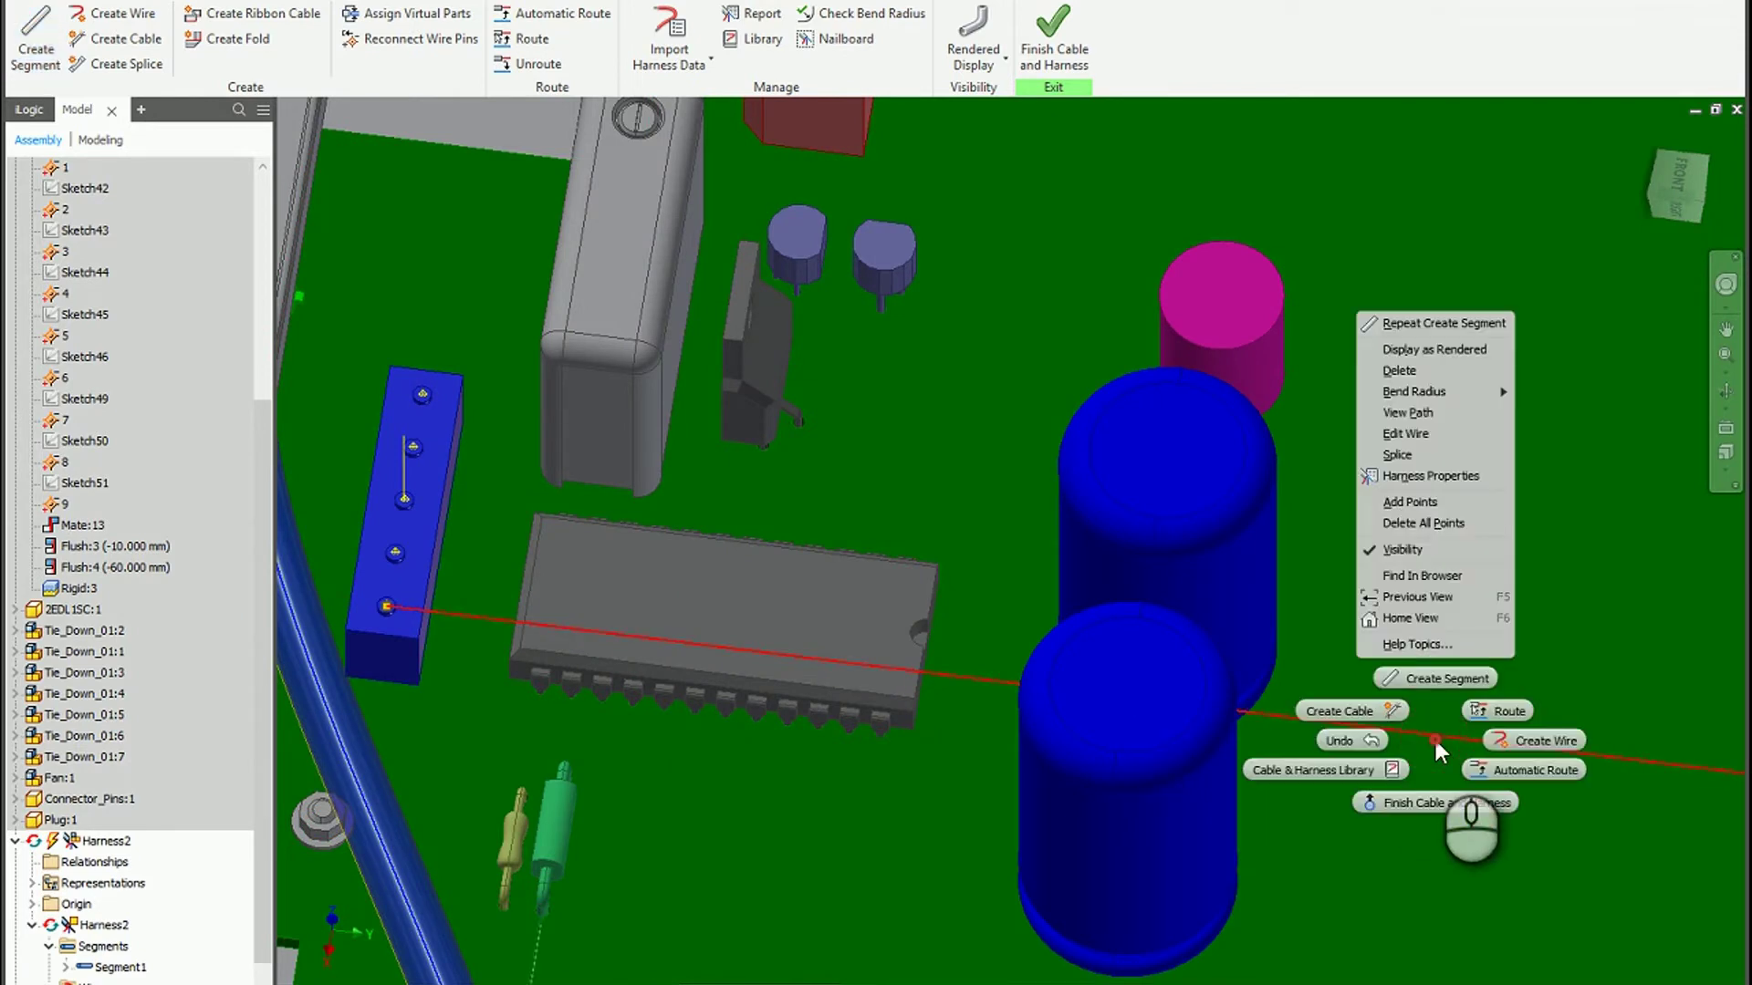
click(1434, 372)
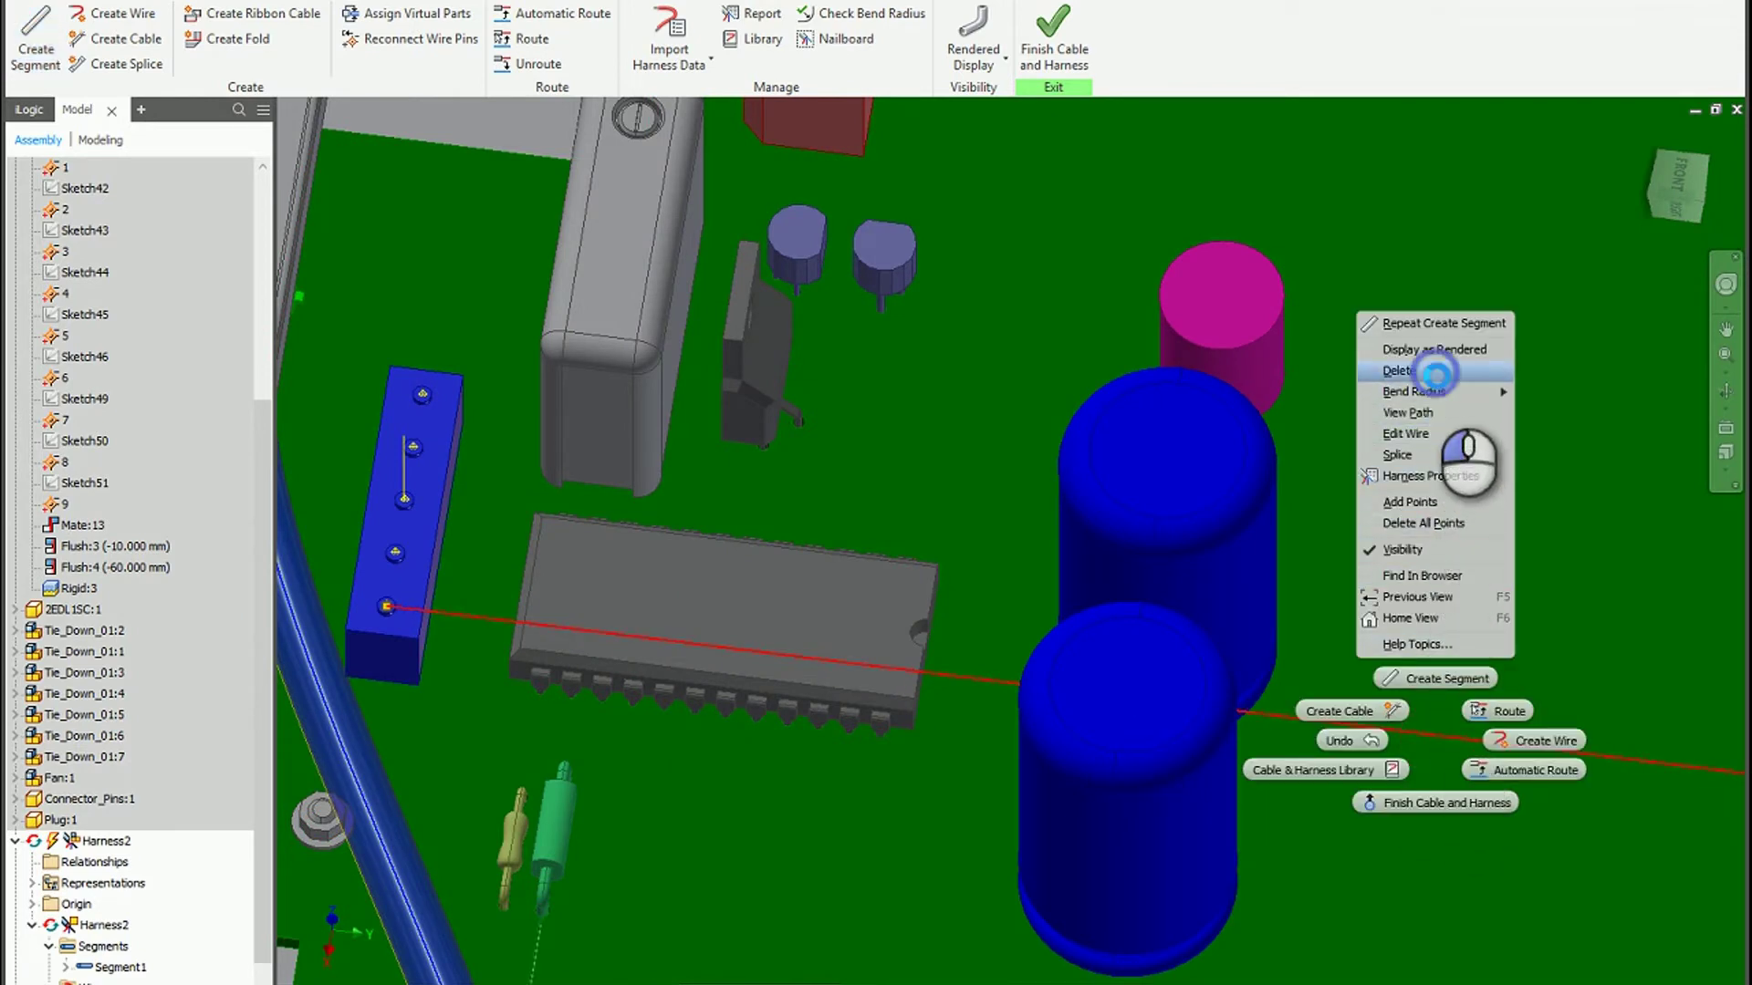
scroll(1054, 803, down, 3)
scroll(1113, 825, down, 3)
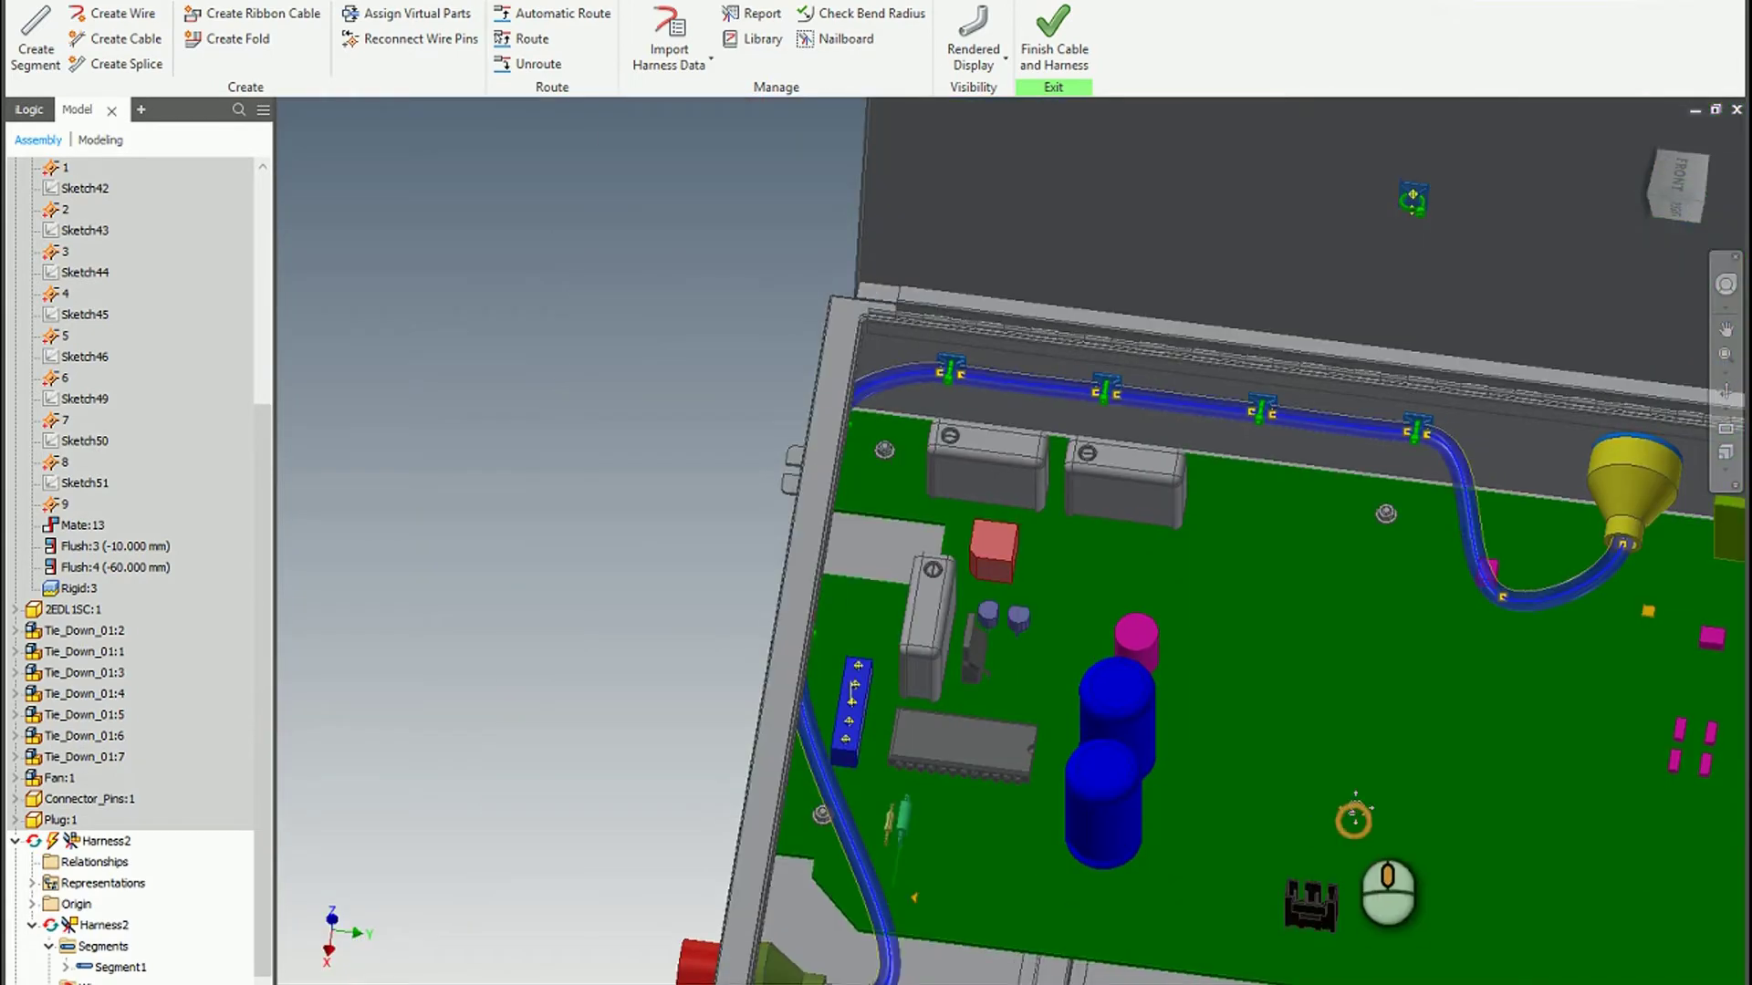
Examine the blue harness segment's path from the green connector through the tie-downs to the yellow connector.
middle_drag(1356, 825, 1337, 669)
shift+middle_drag(1519, 793, 1742, 694)
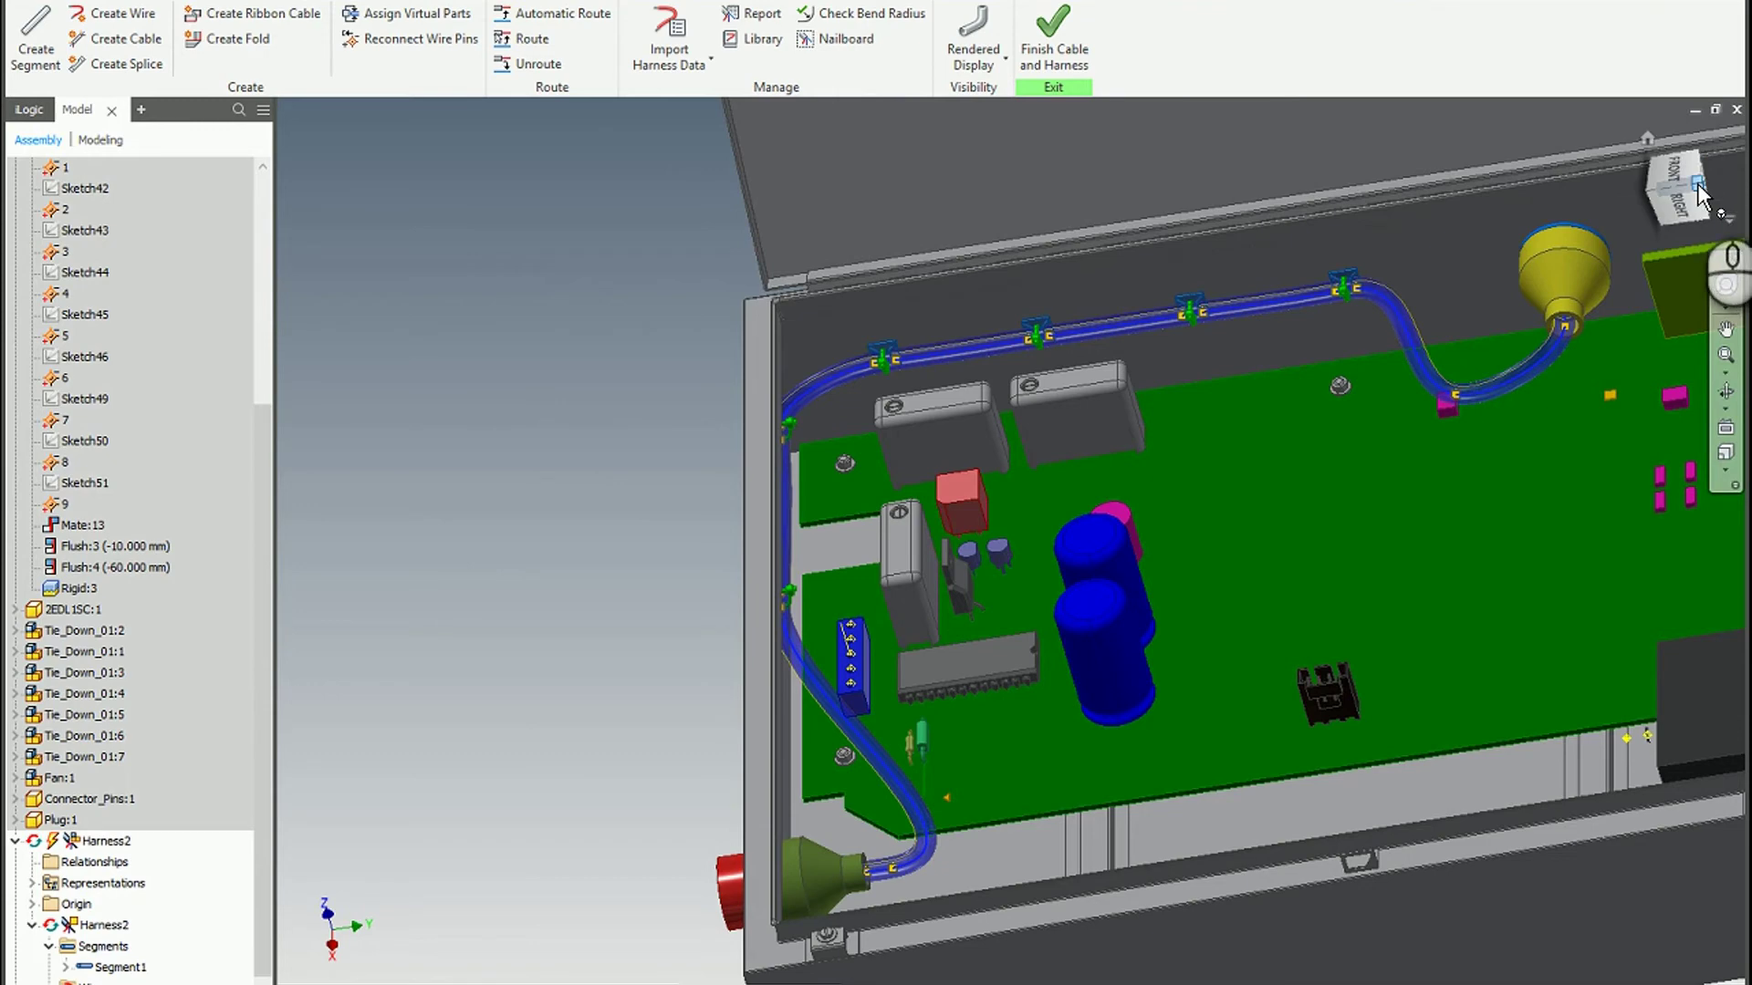
click(1708, 196)
middle_drag(589, 555, 612, 643)
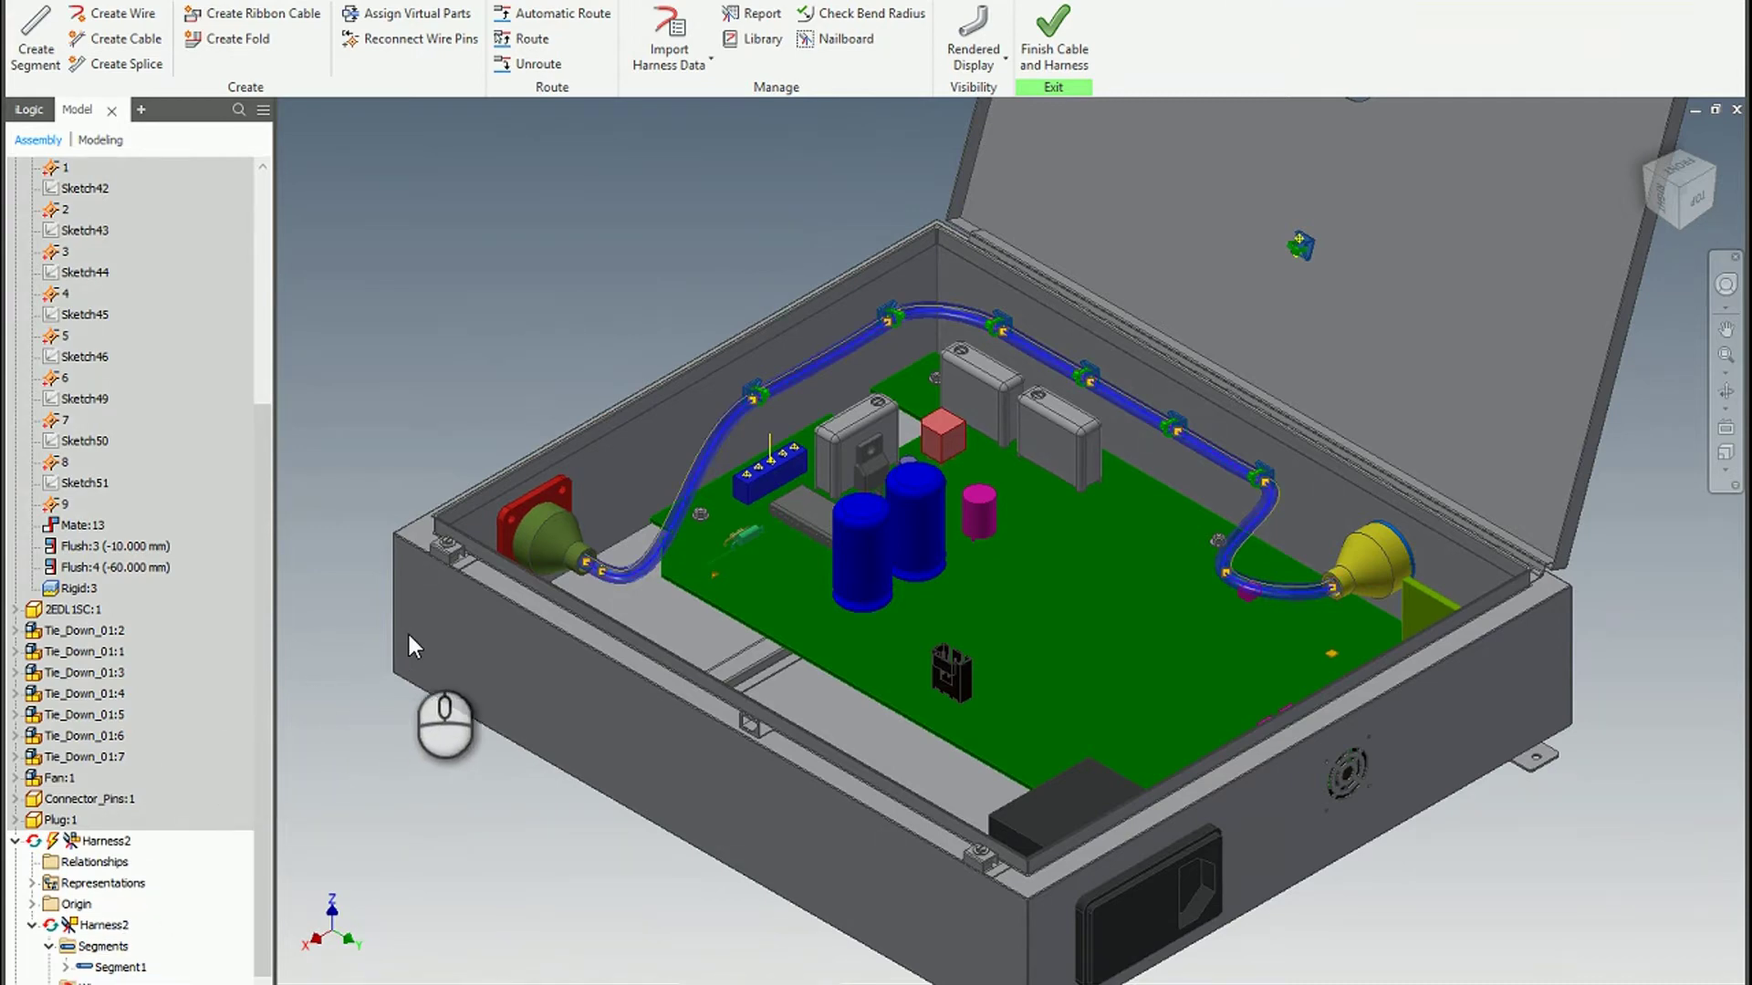
scroll(472, 617, down, 3)
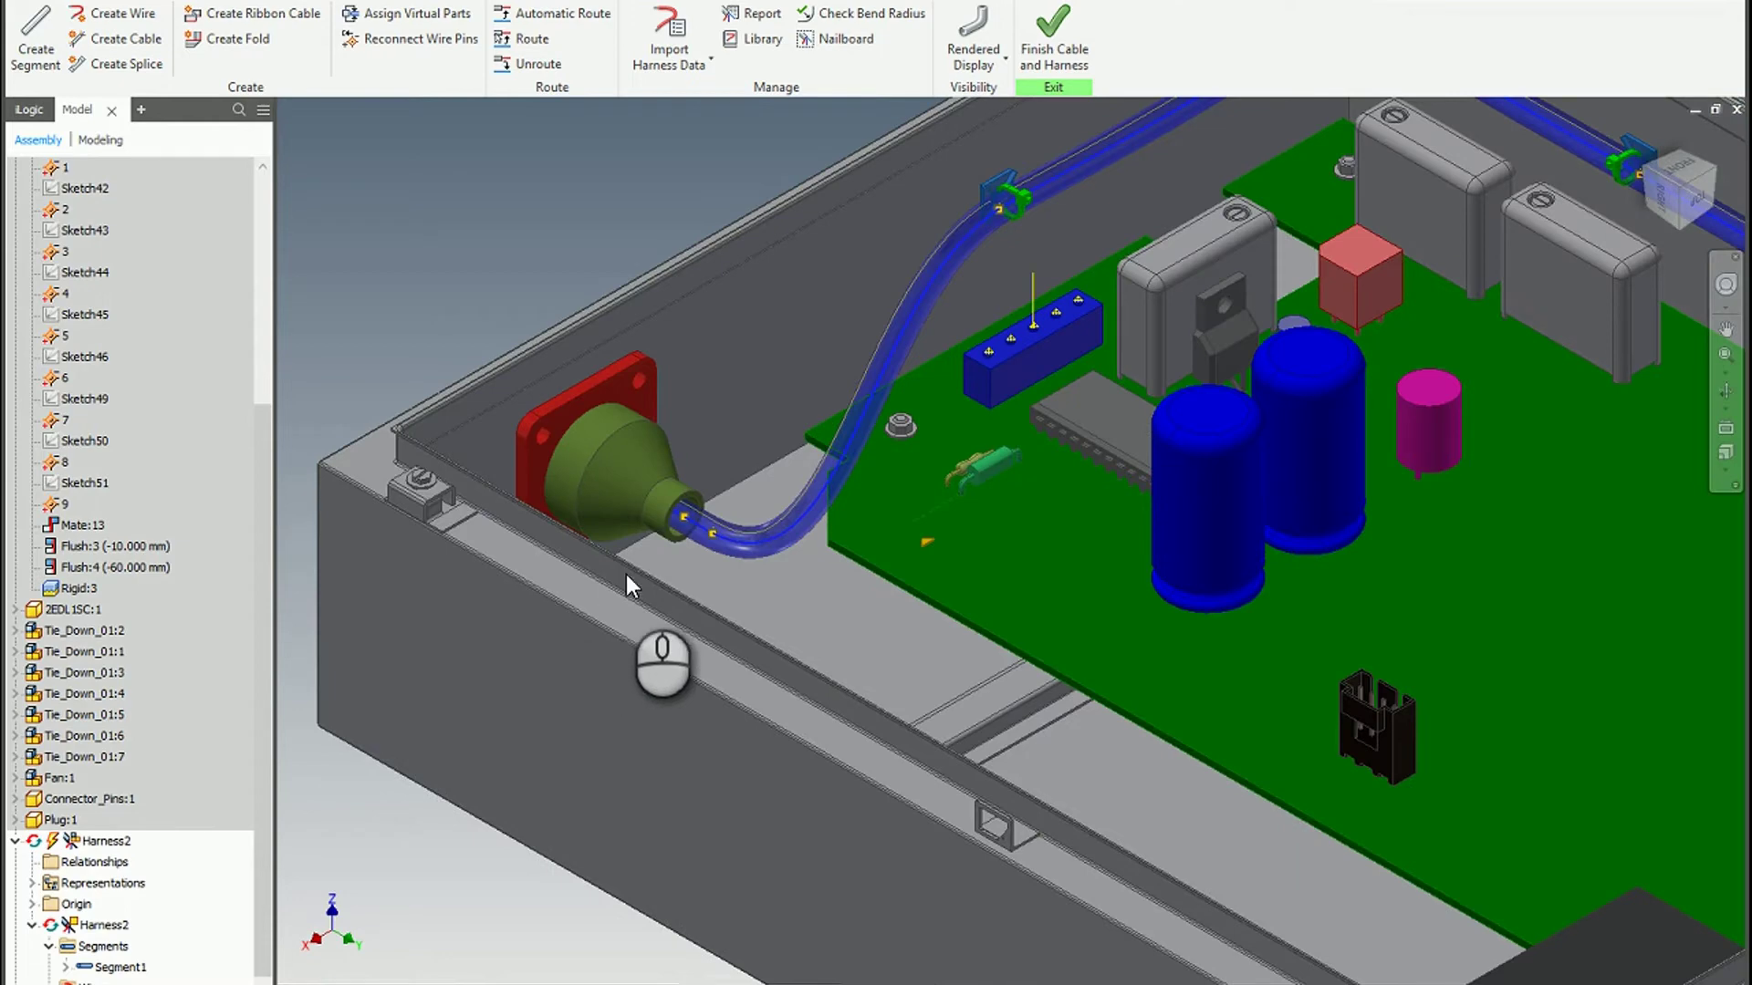
middle_drag(701, 529, 576, 611)
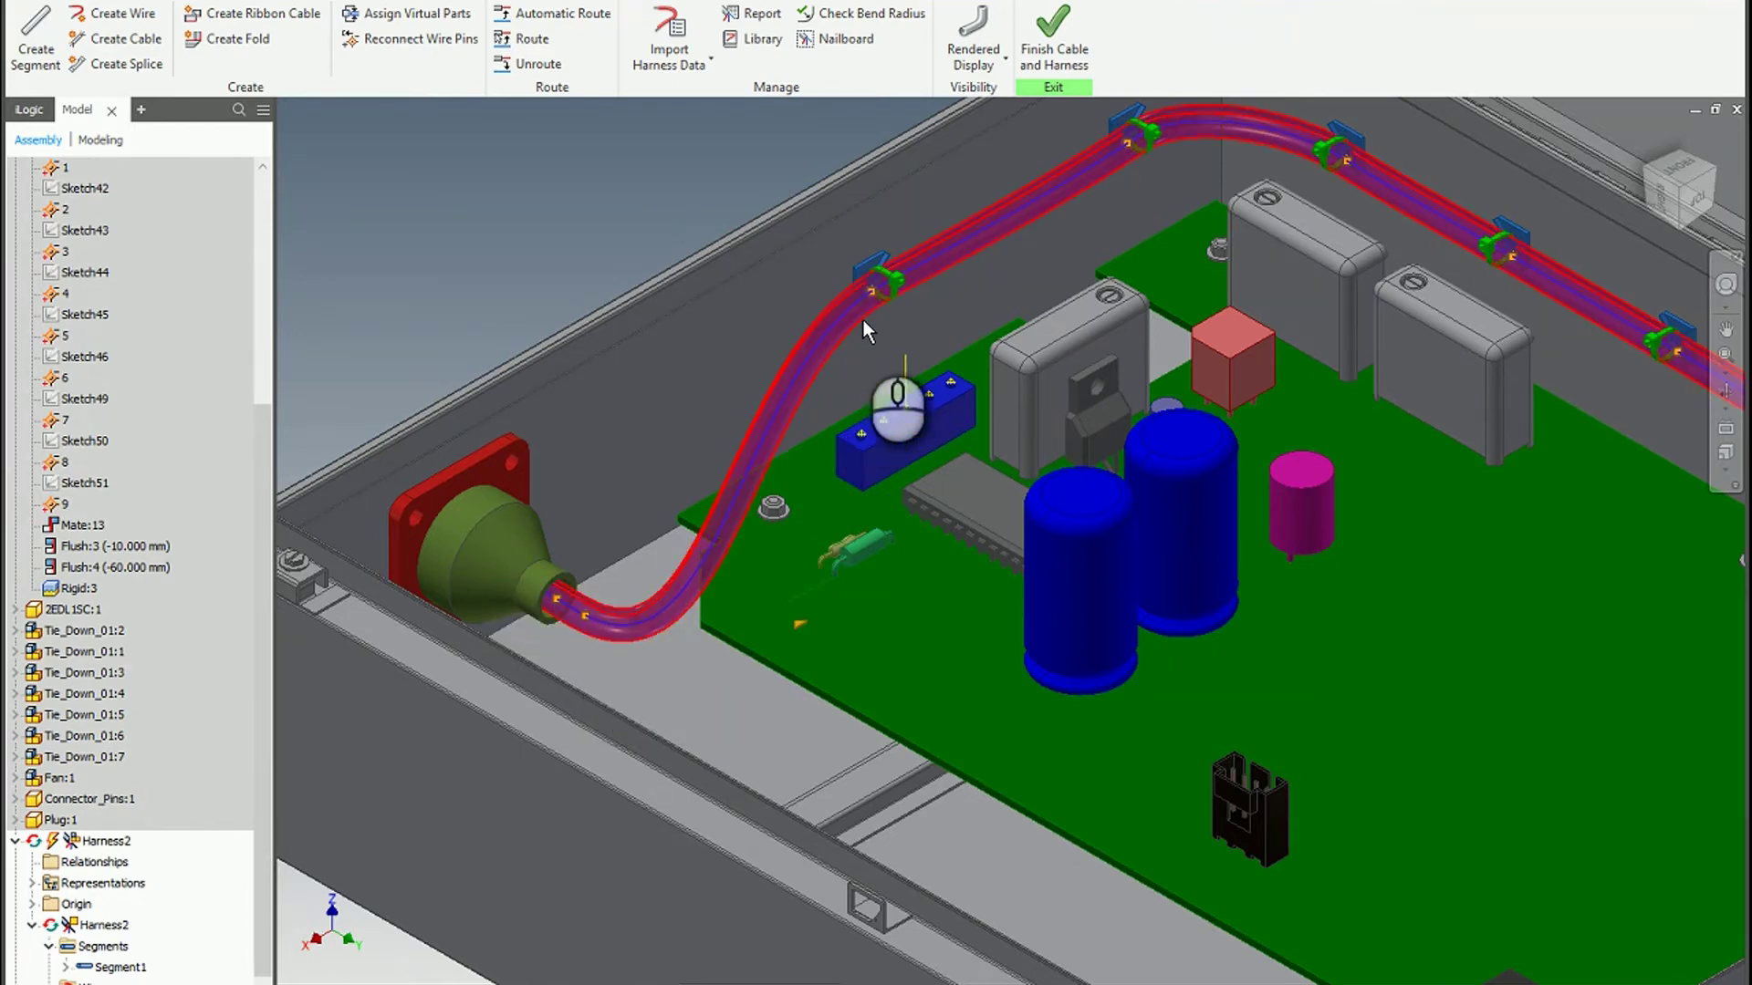
scroll(1385, 464, down, 3)
scroll(995, 451, down, 2)
scroll(1148, 451, up, 5)
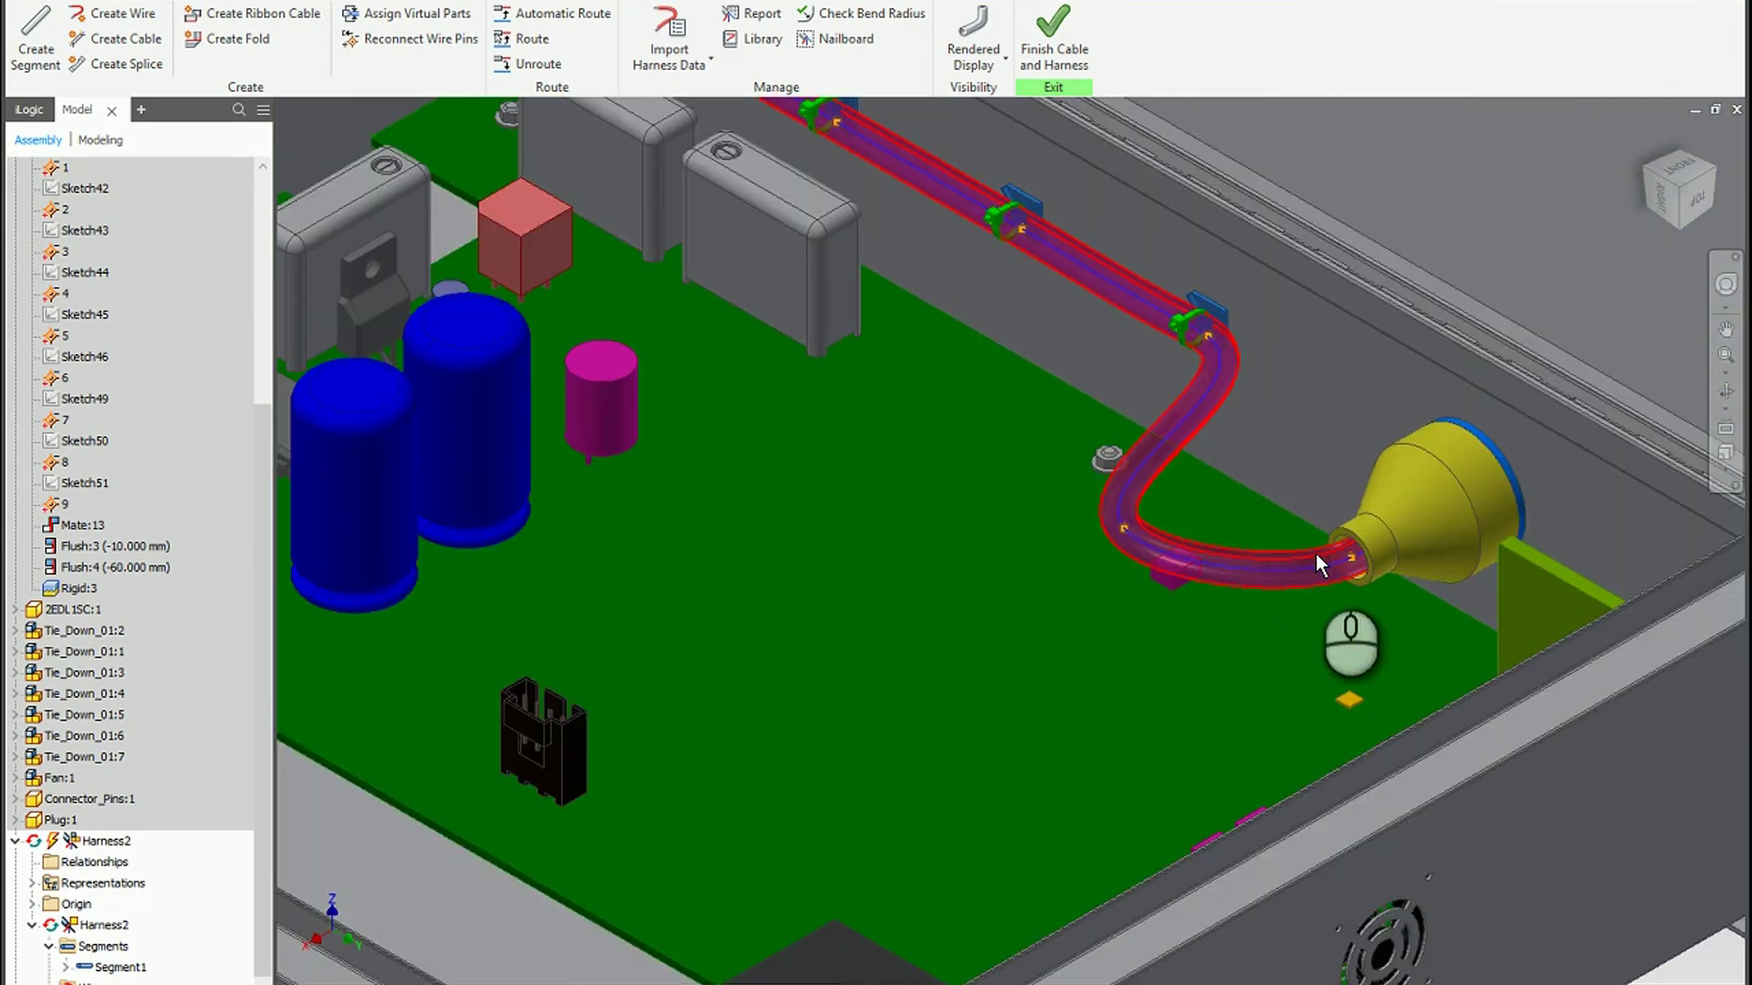
scroll(1310, 553, down, 3)
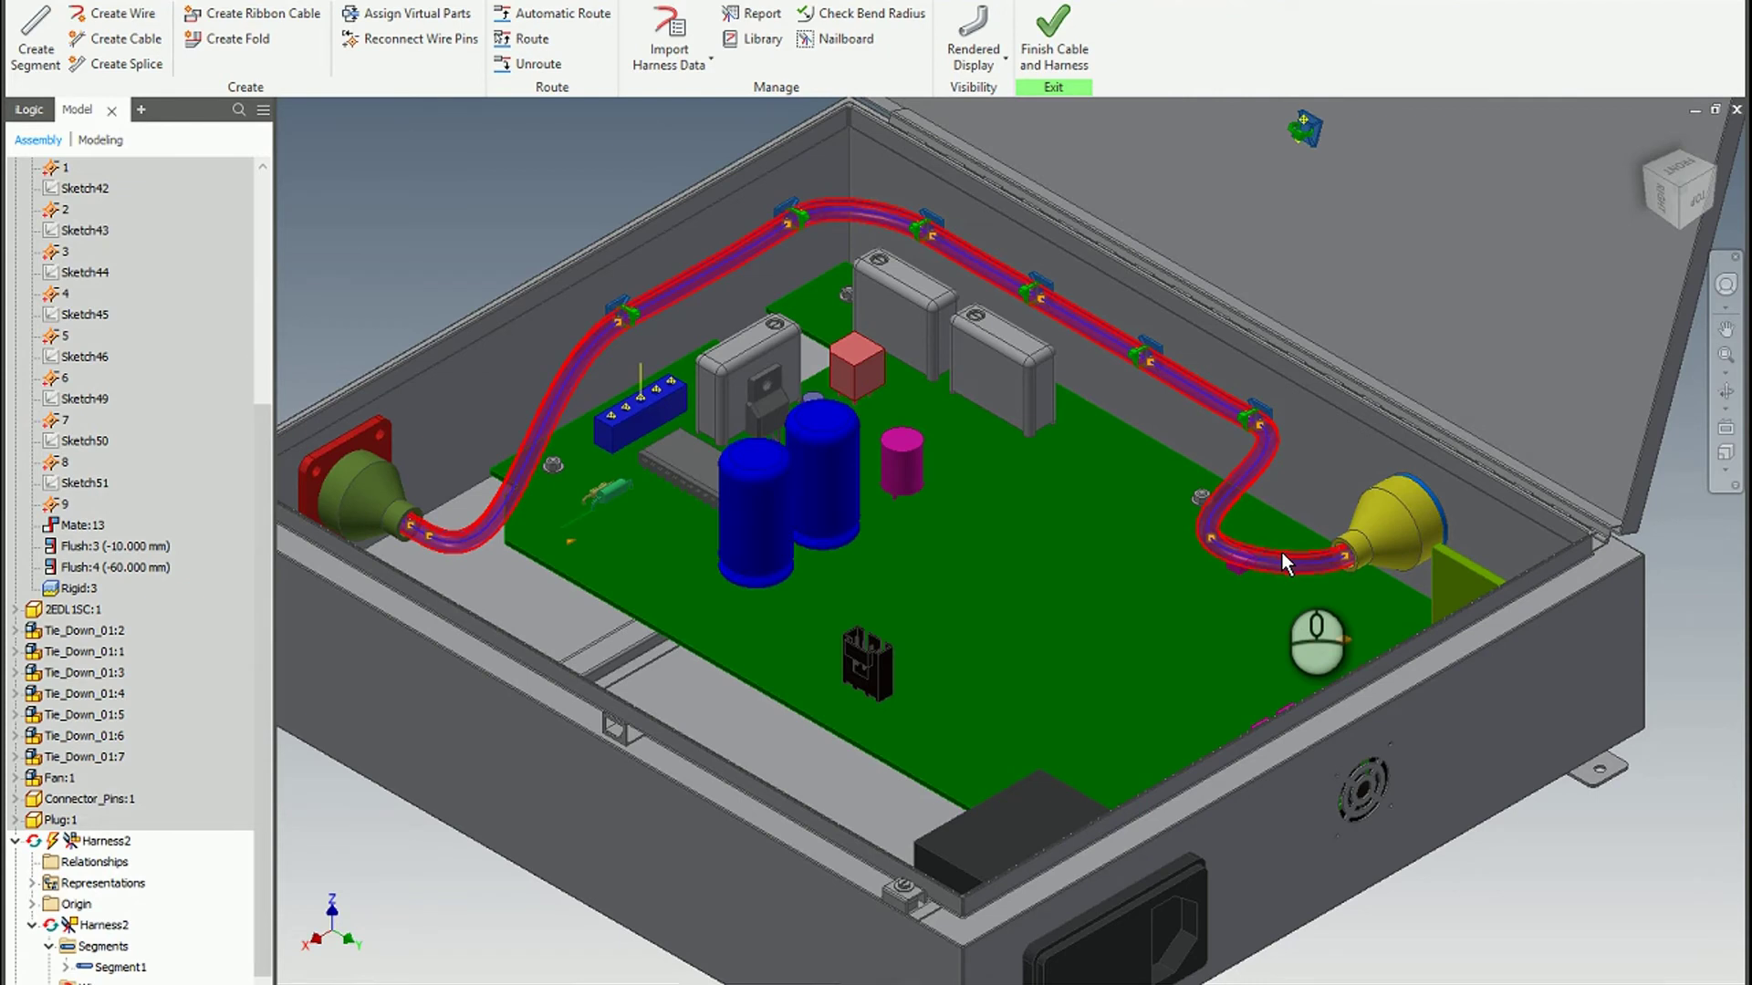
click(1316, 587)
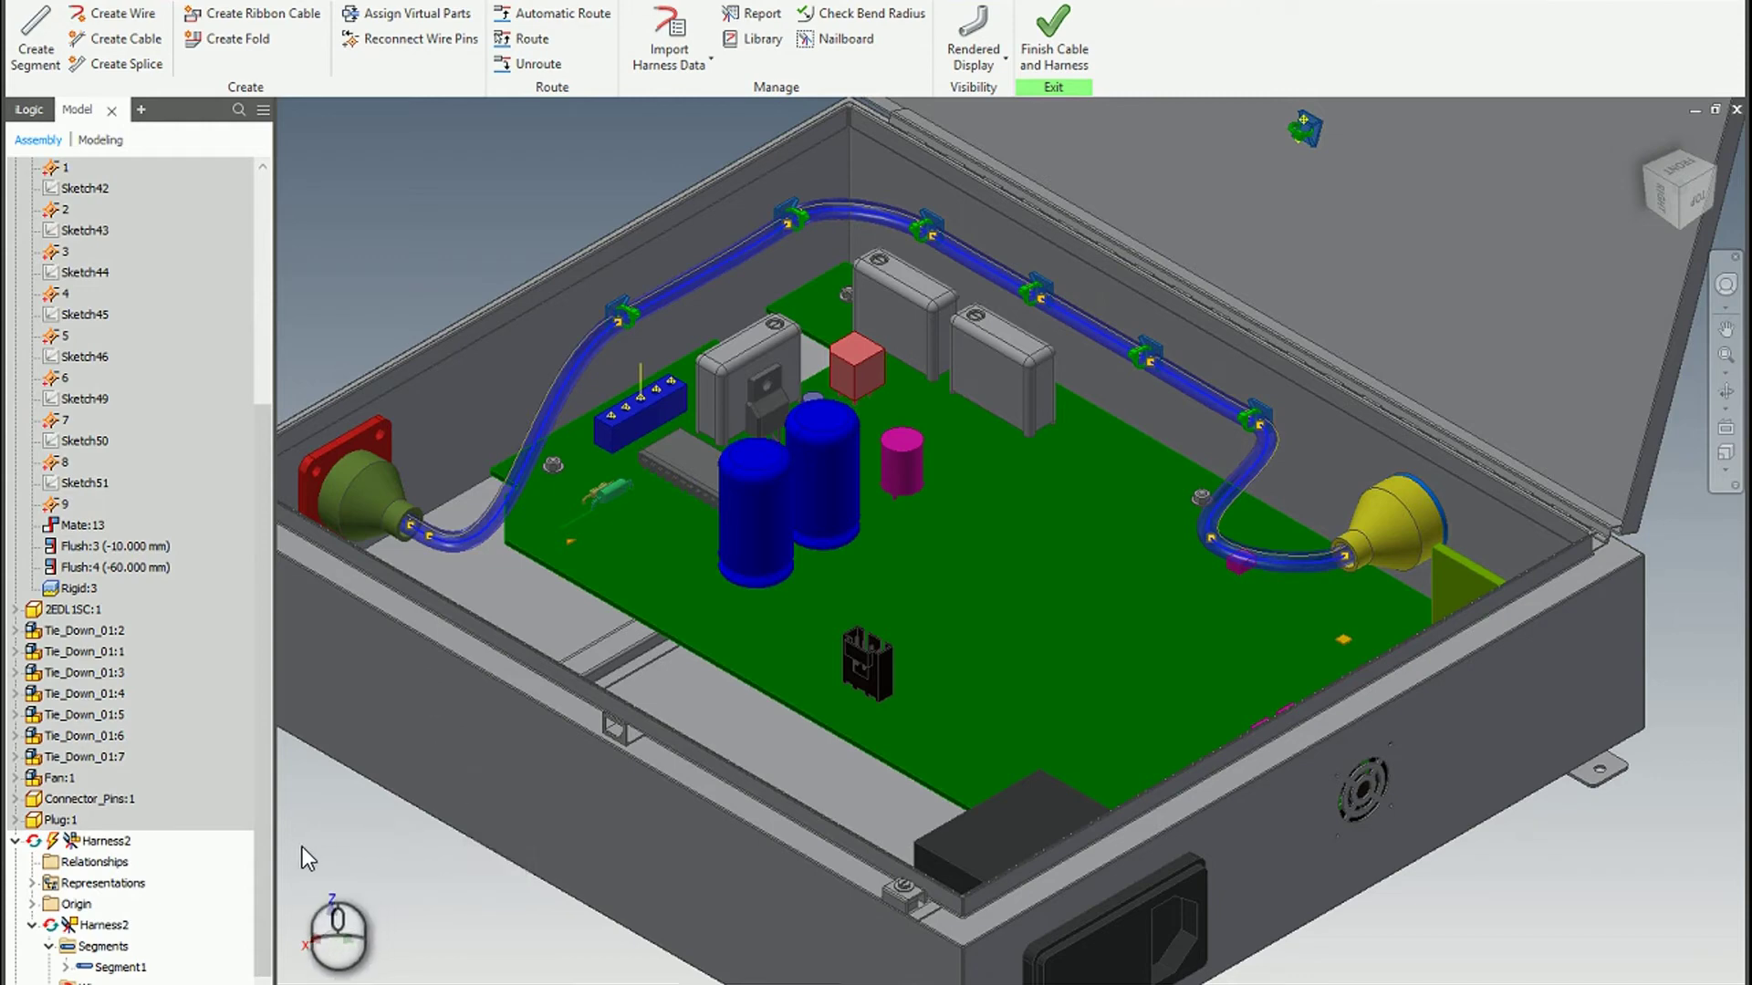
scroll(376, 531, up, 10)
scroll(374, 529, down, 3)
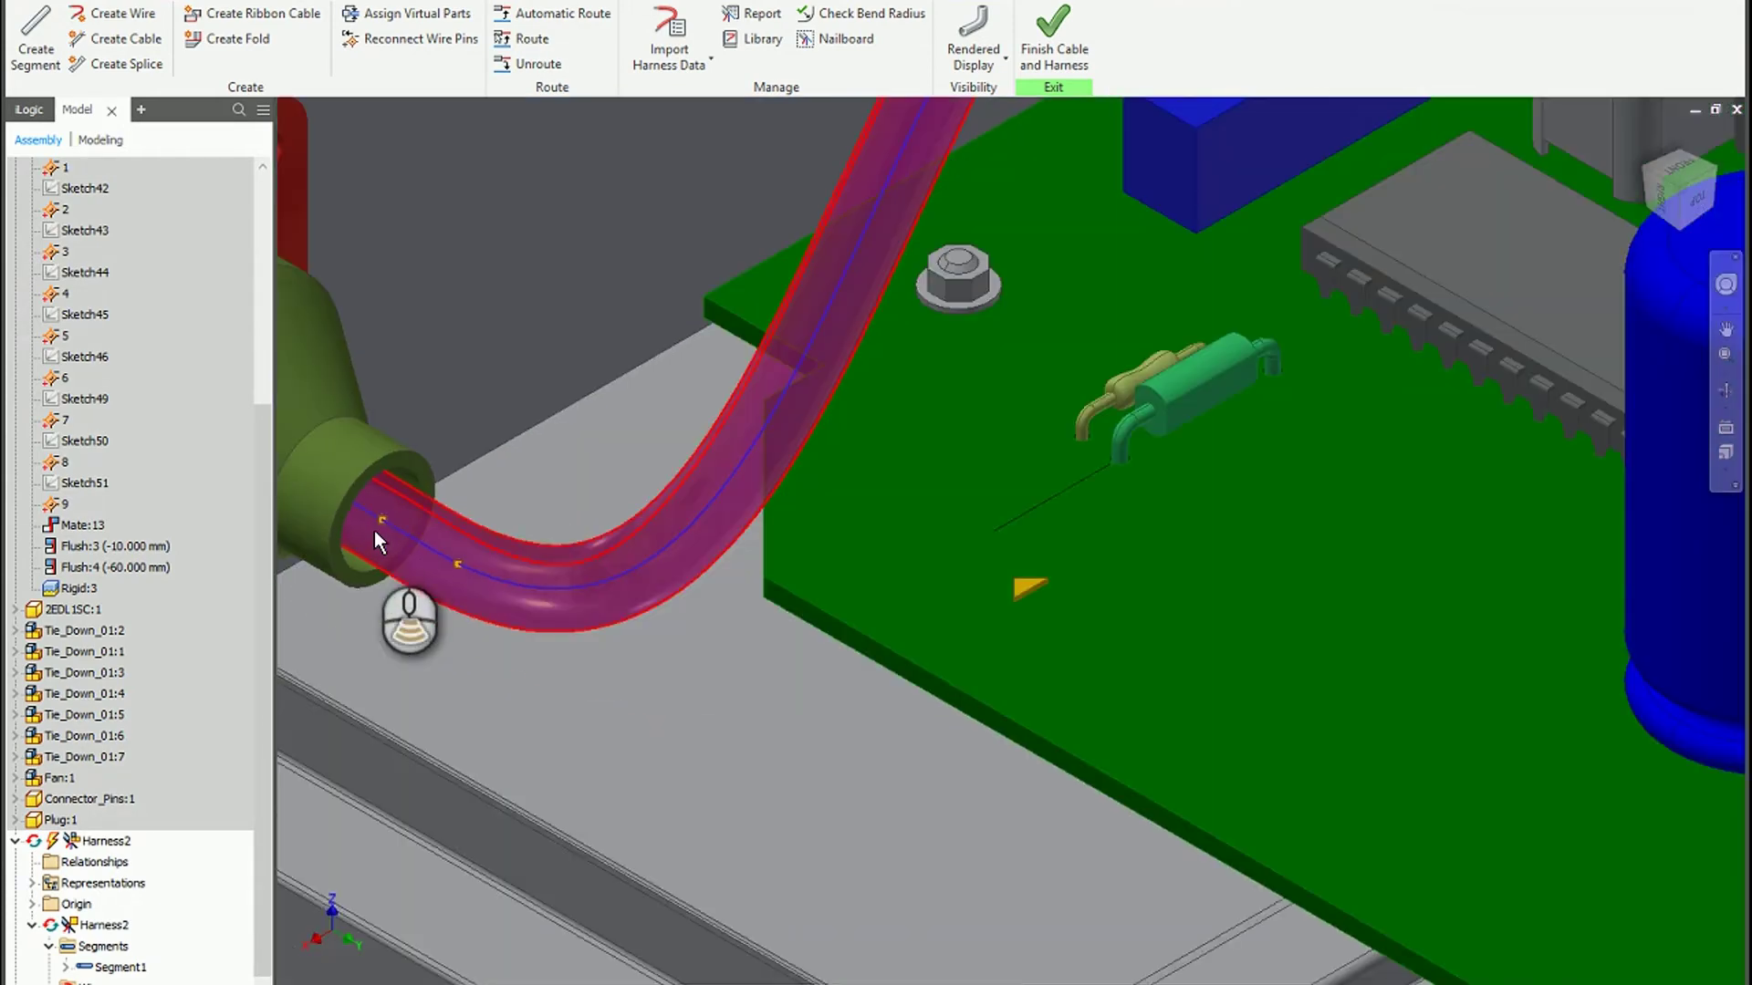
scroll(365, 610, down, 3)
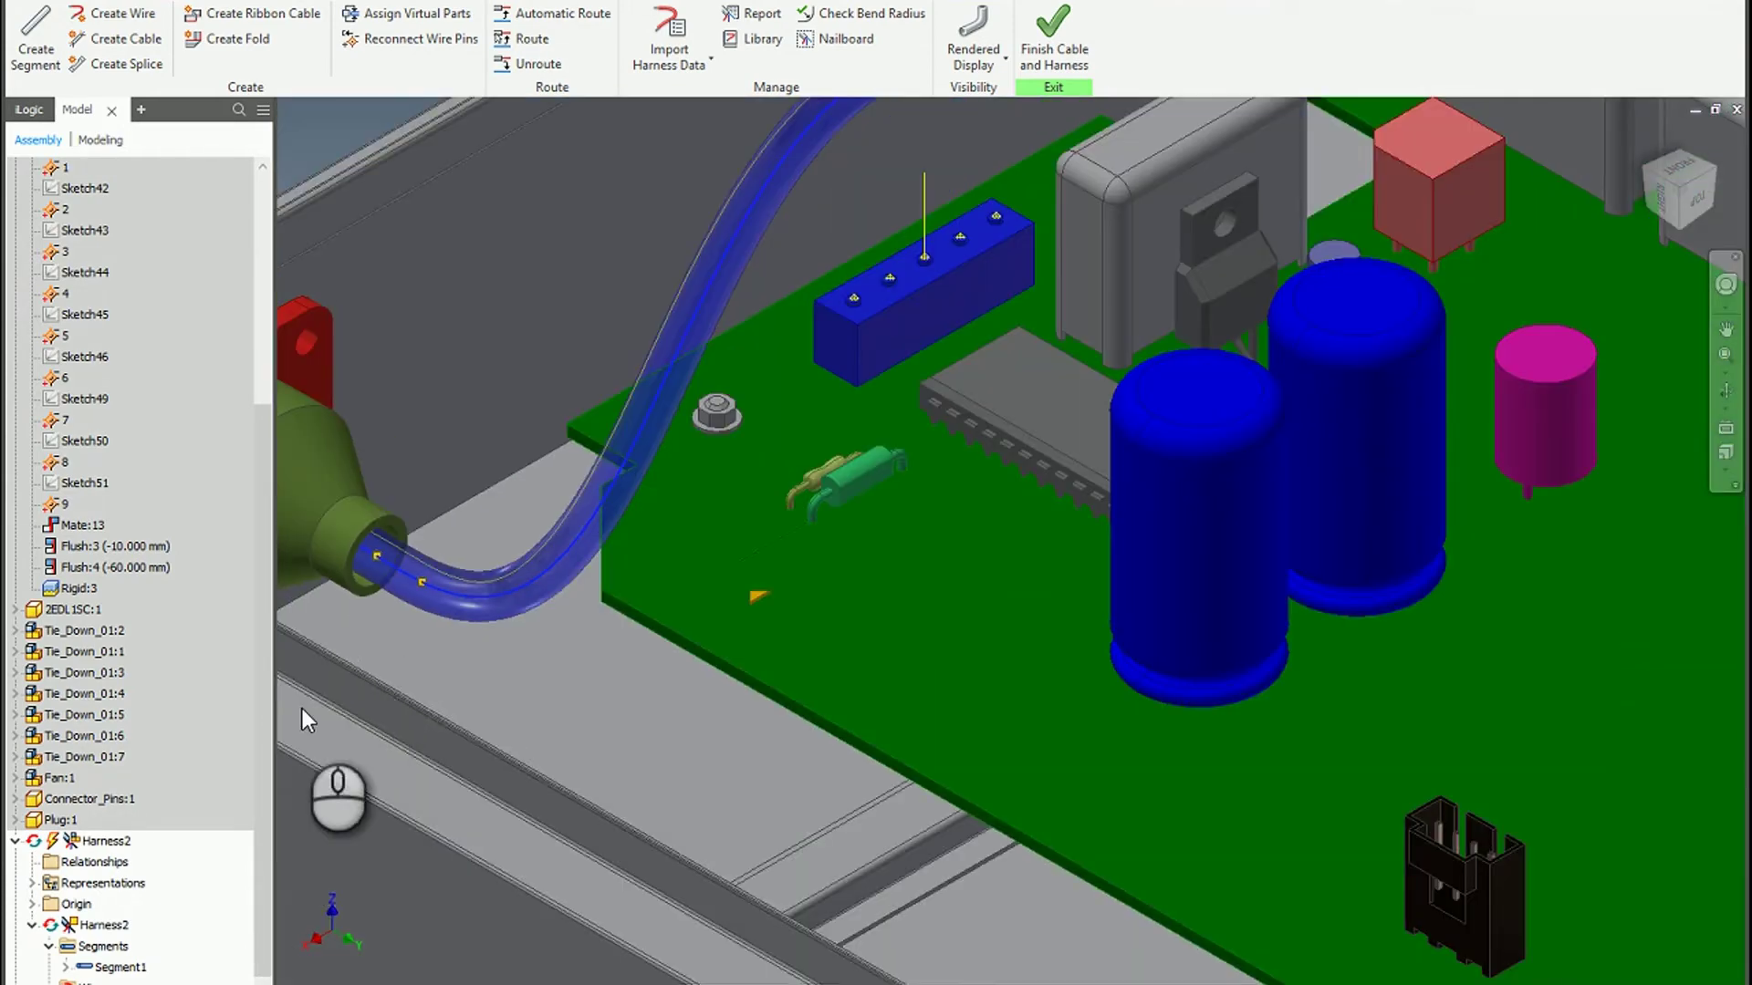
Set the diameter of Segment1 to .25 in in its harness properties.
right_click(86, 968)
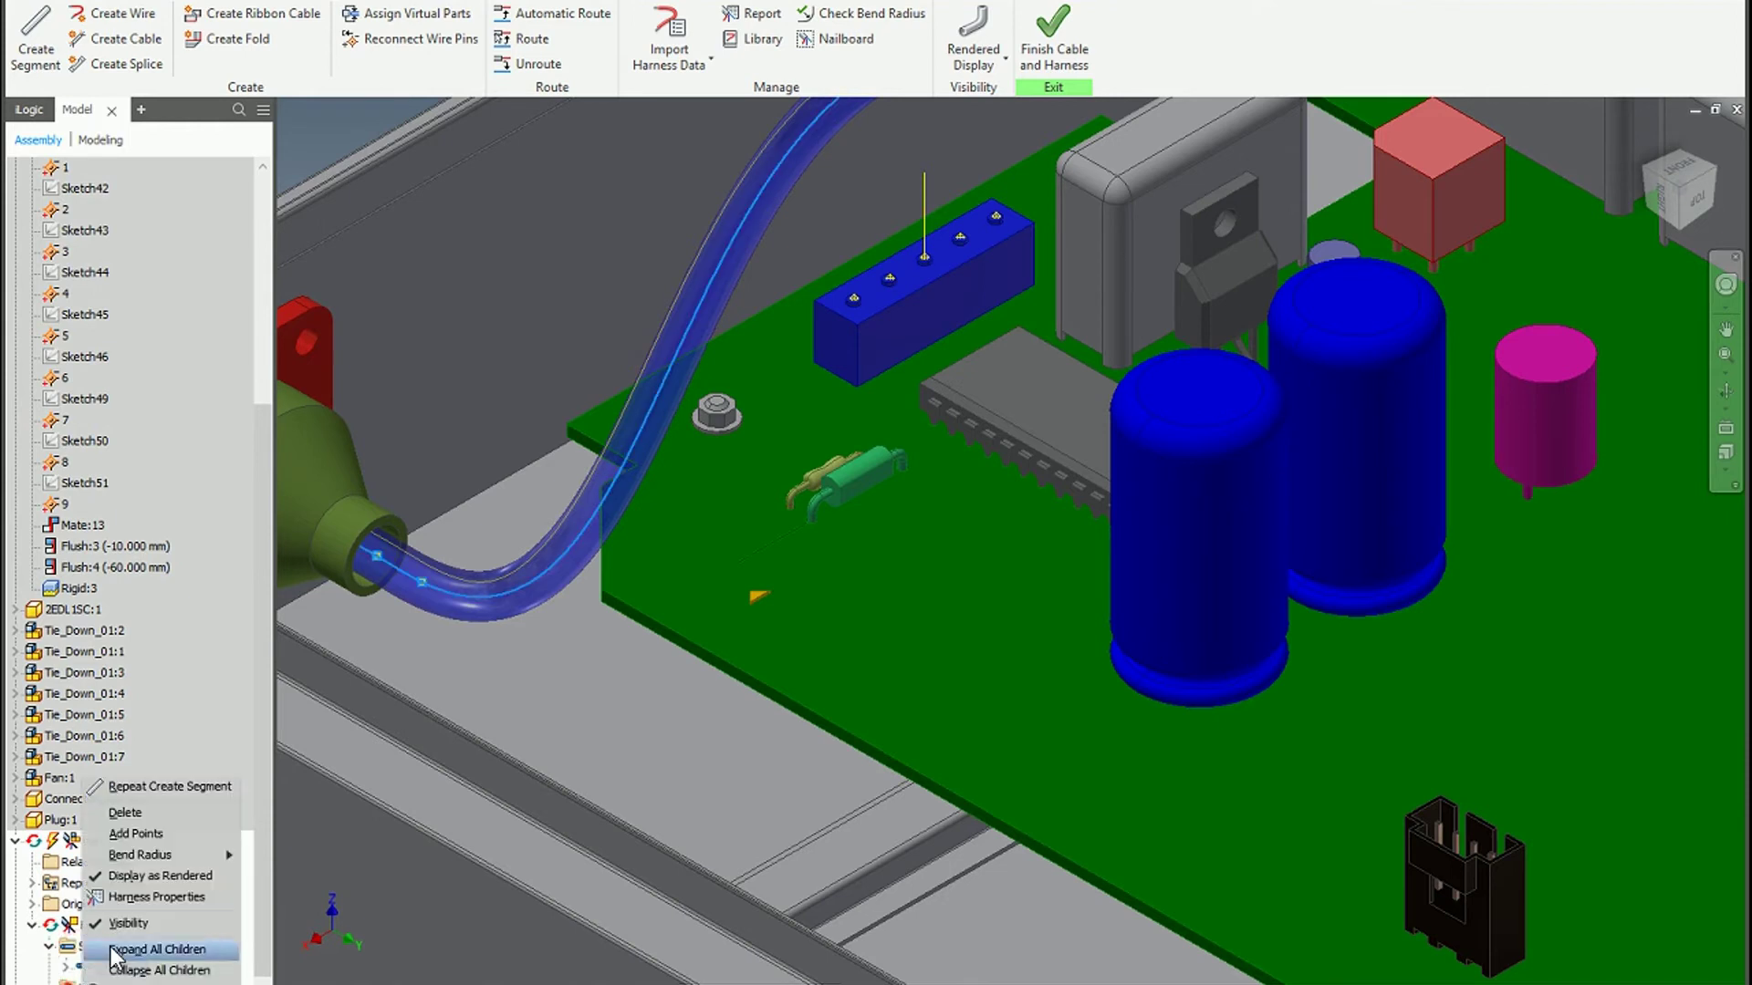
click(146, 896)
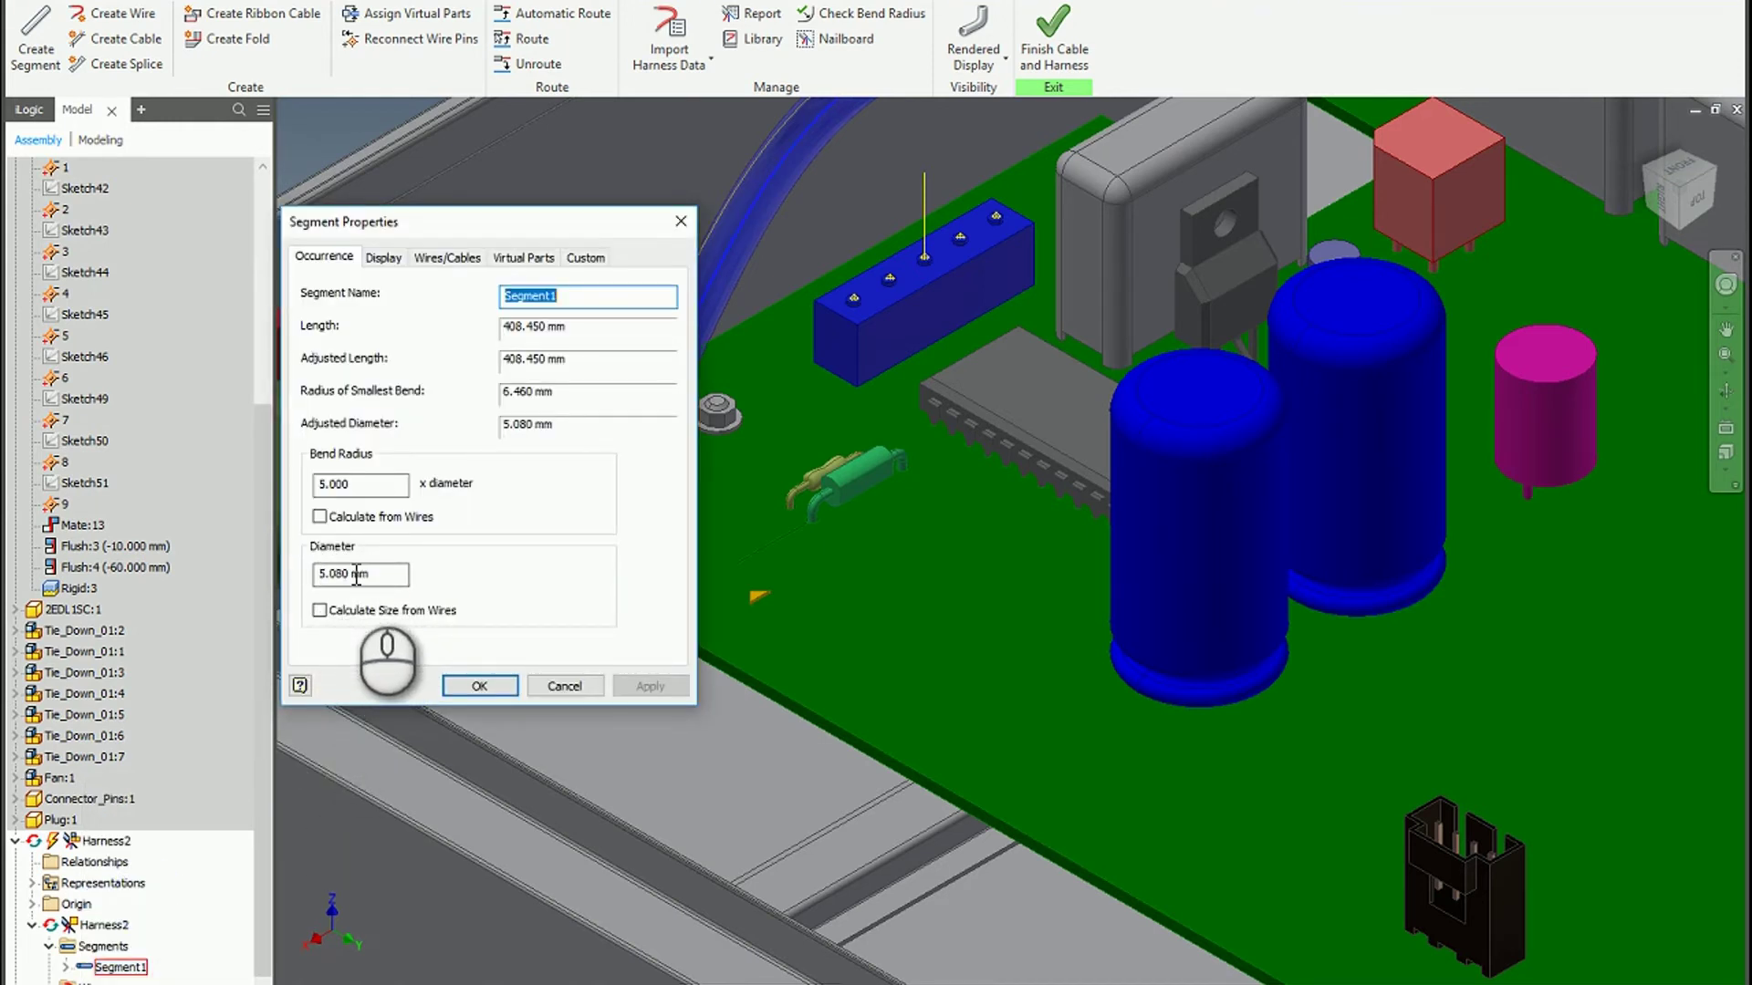
click(365, 574)
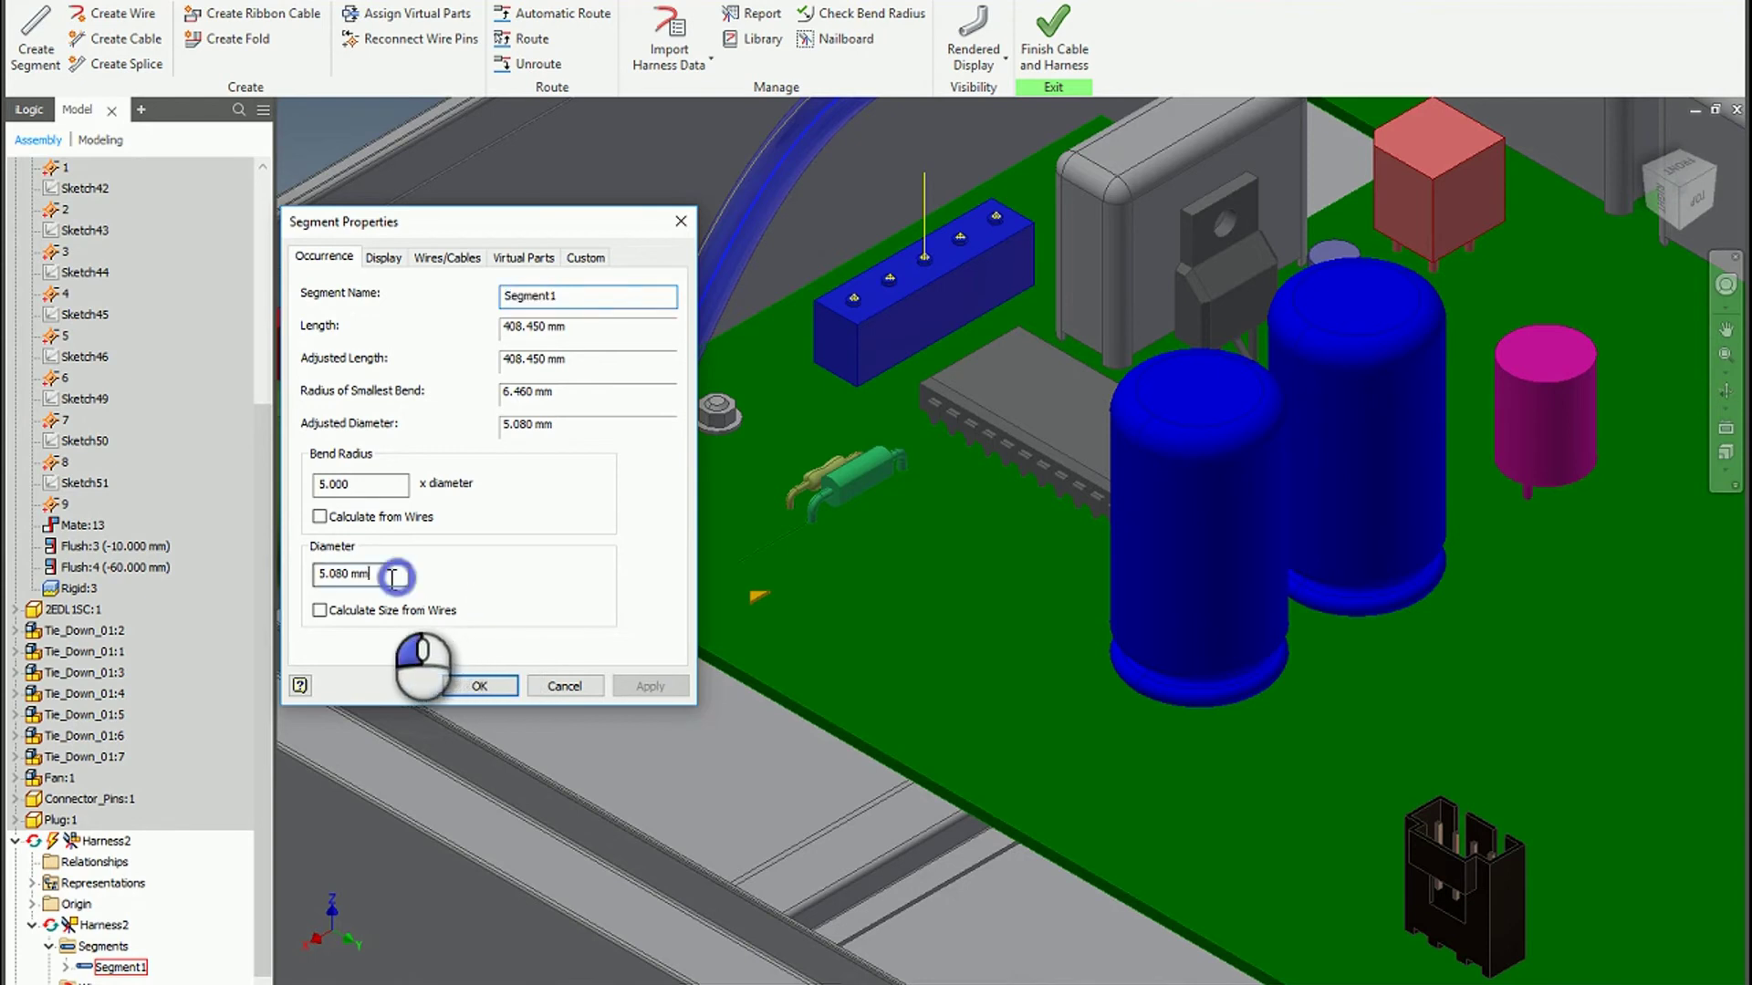
text(.25)
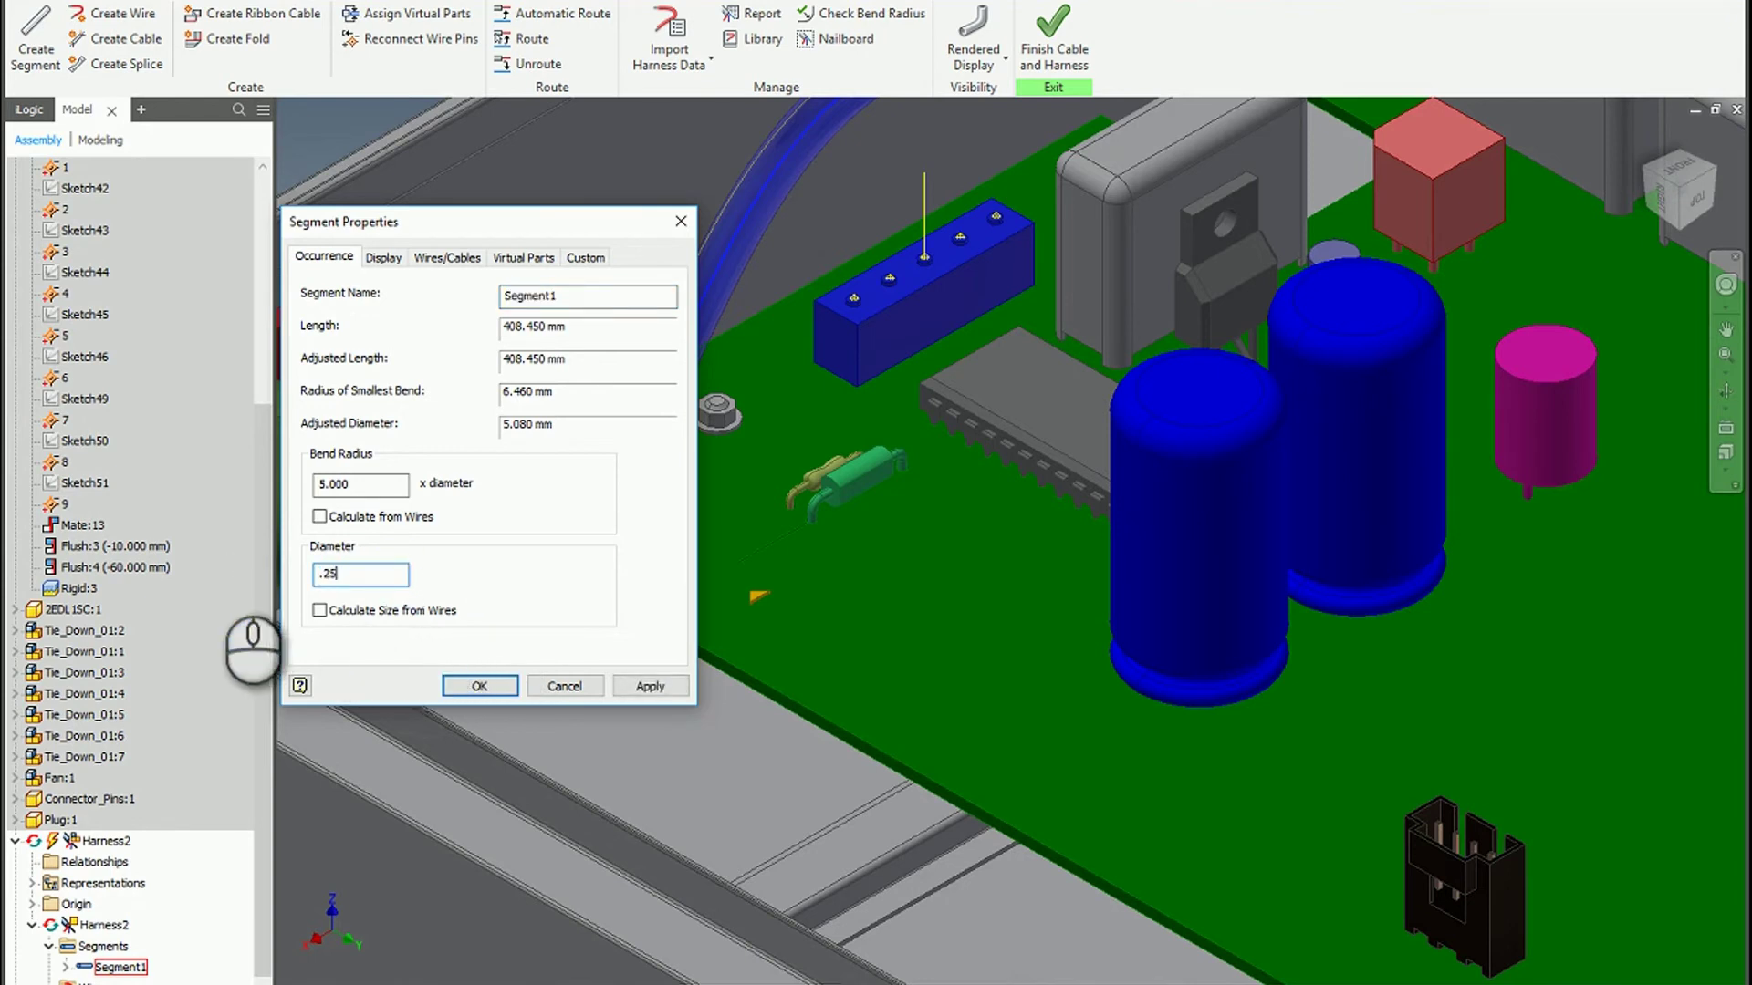
text( in)
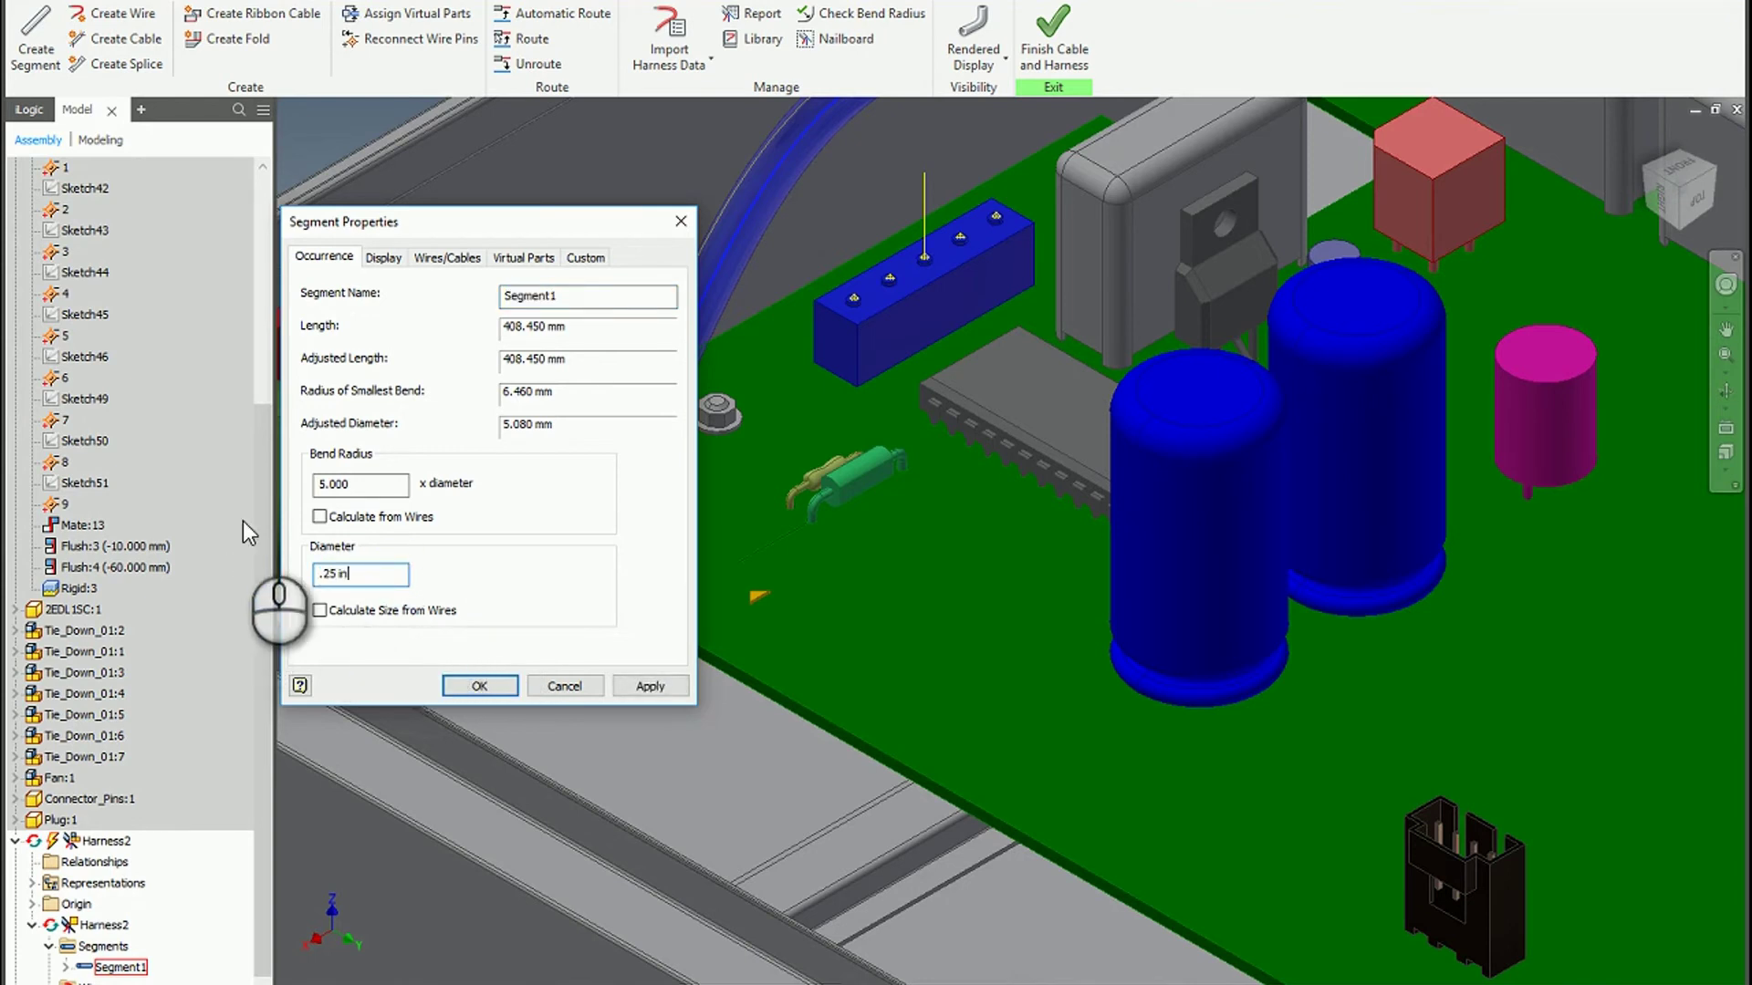
click(655, 688)
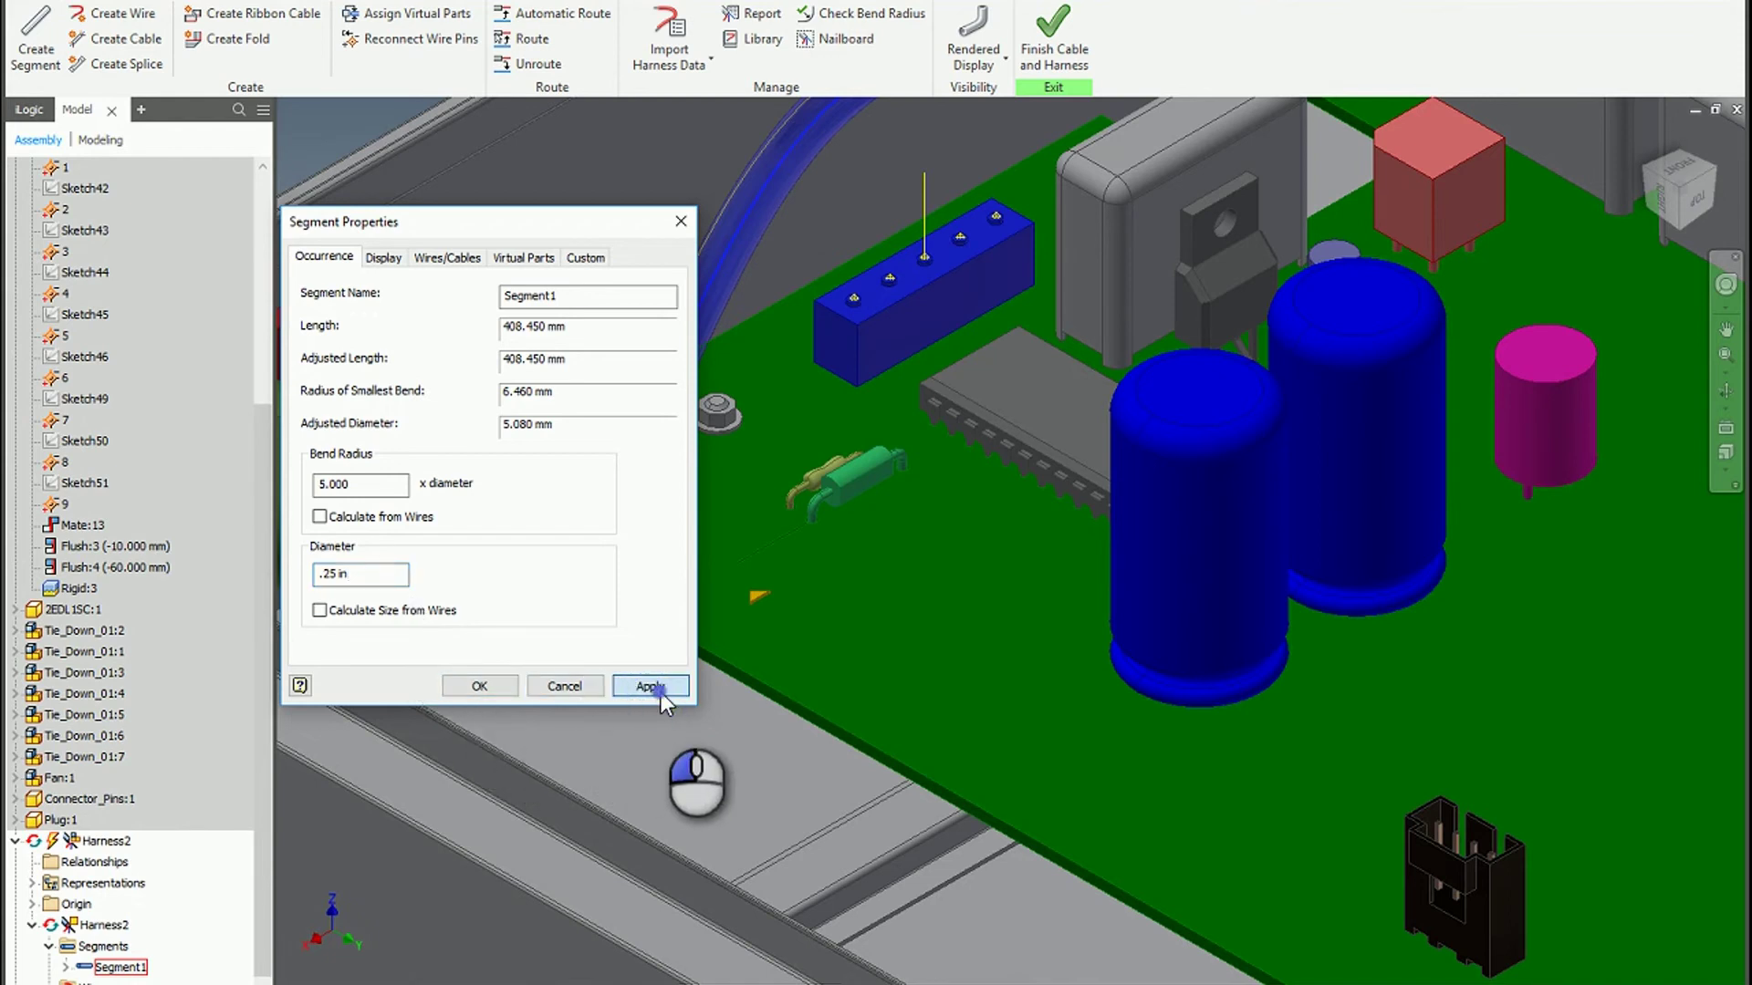
click(649, 686)
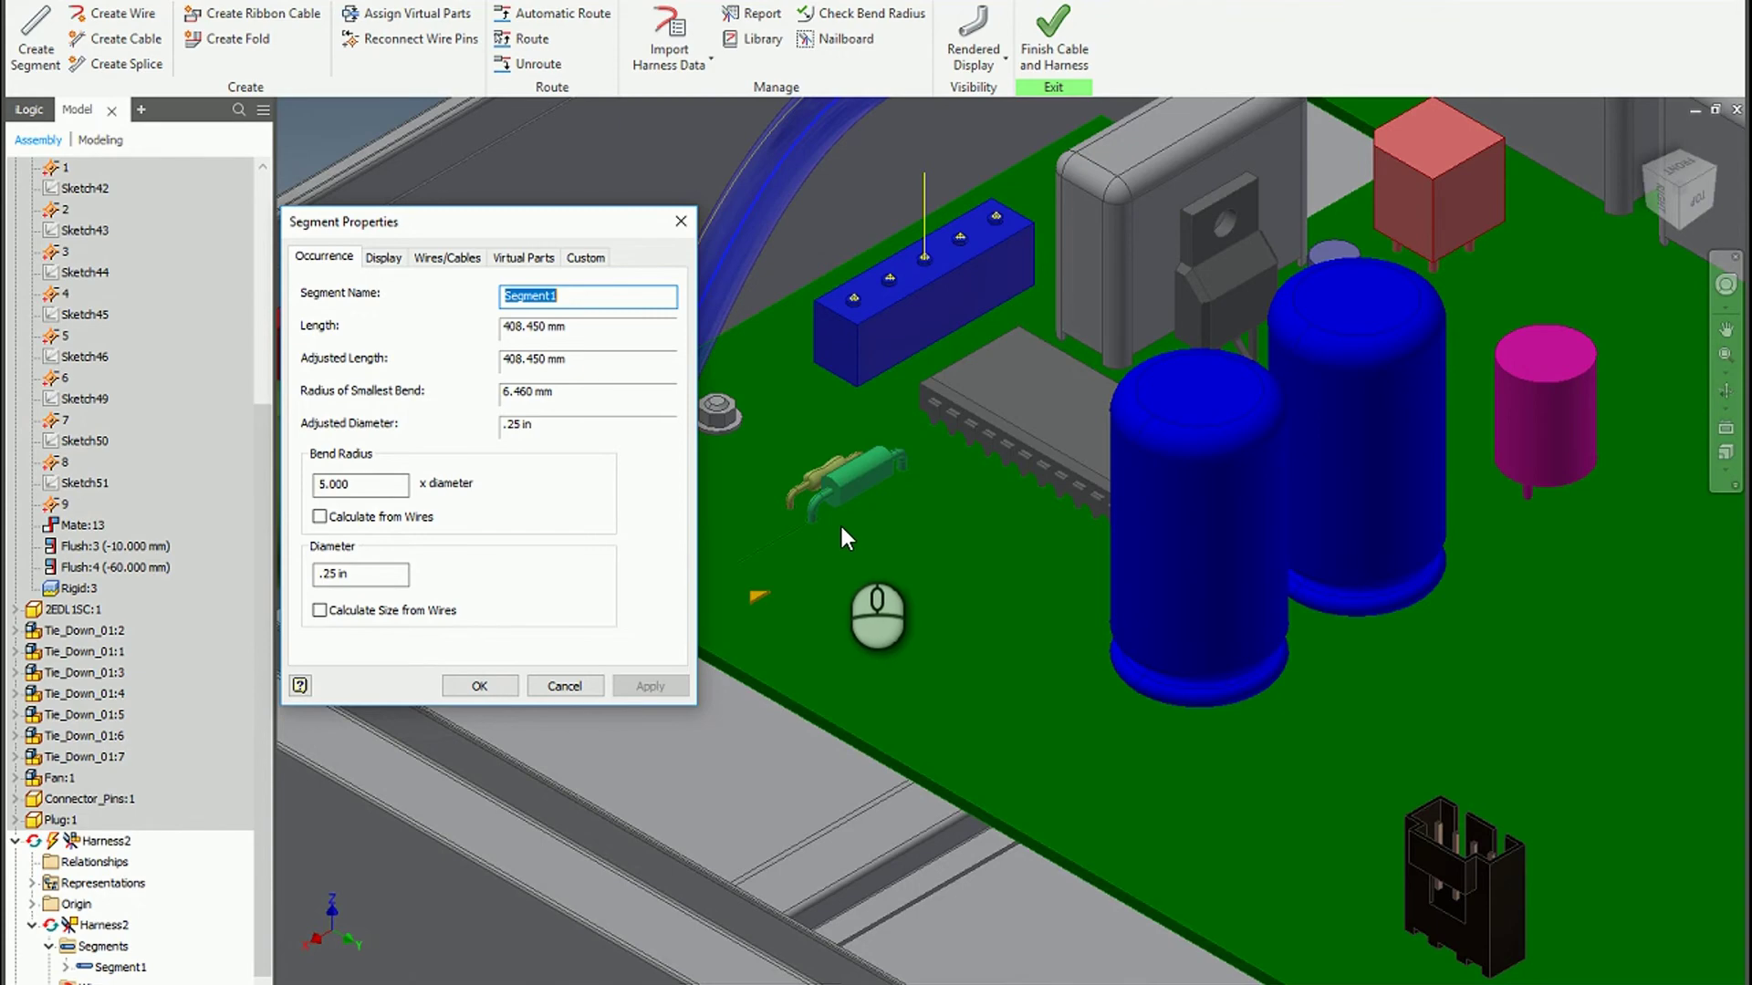
click(479, 687)
middle_drag(657, 609, 763, 598)
scroll(763, 598, up, 3)
middle_drag(1016, 579, 759, 555)
scroll(757, 556, up, 5)
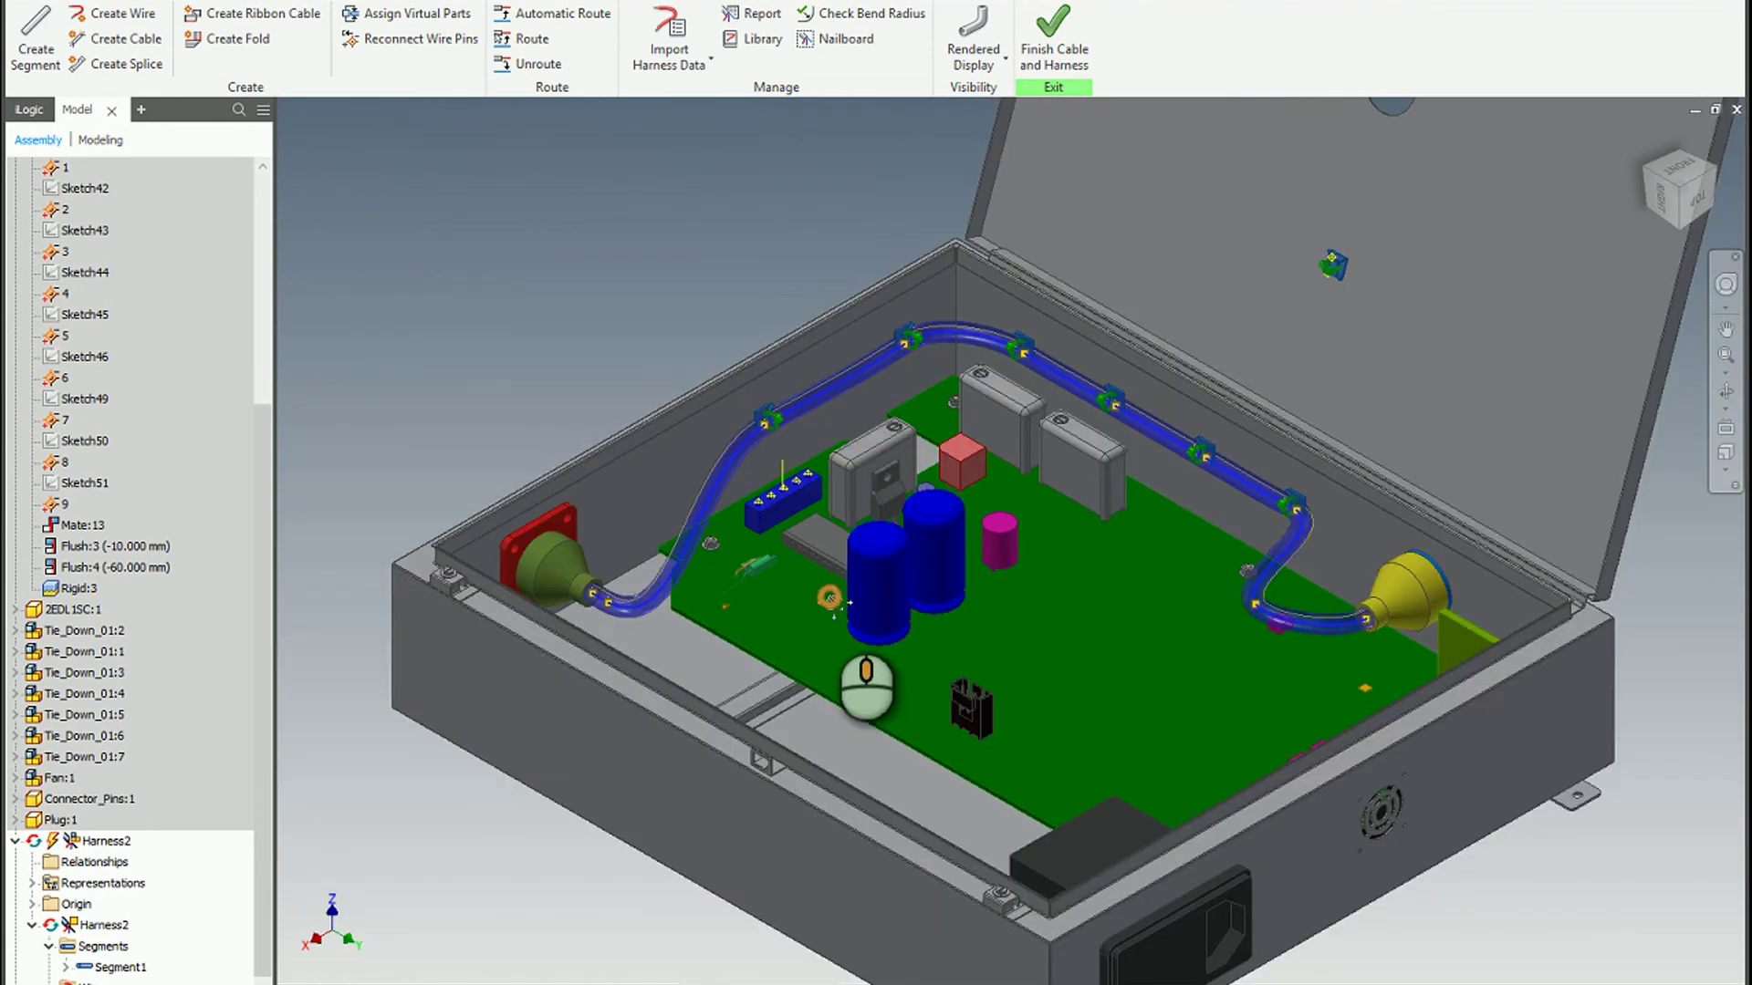
scroll(828, 546, down, 2)
middle_drag(829, 545, 812, 513)
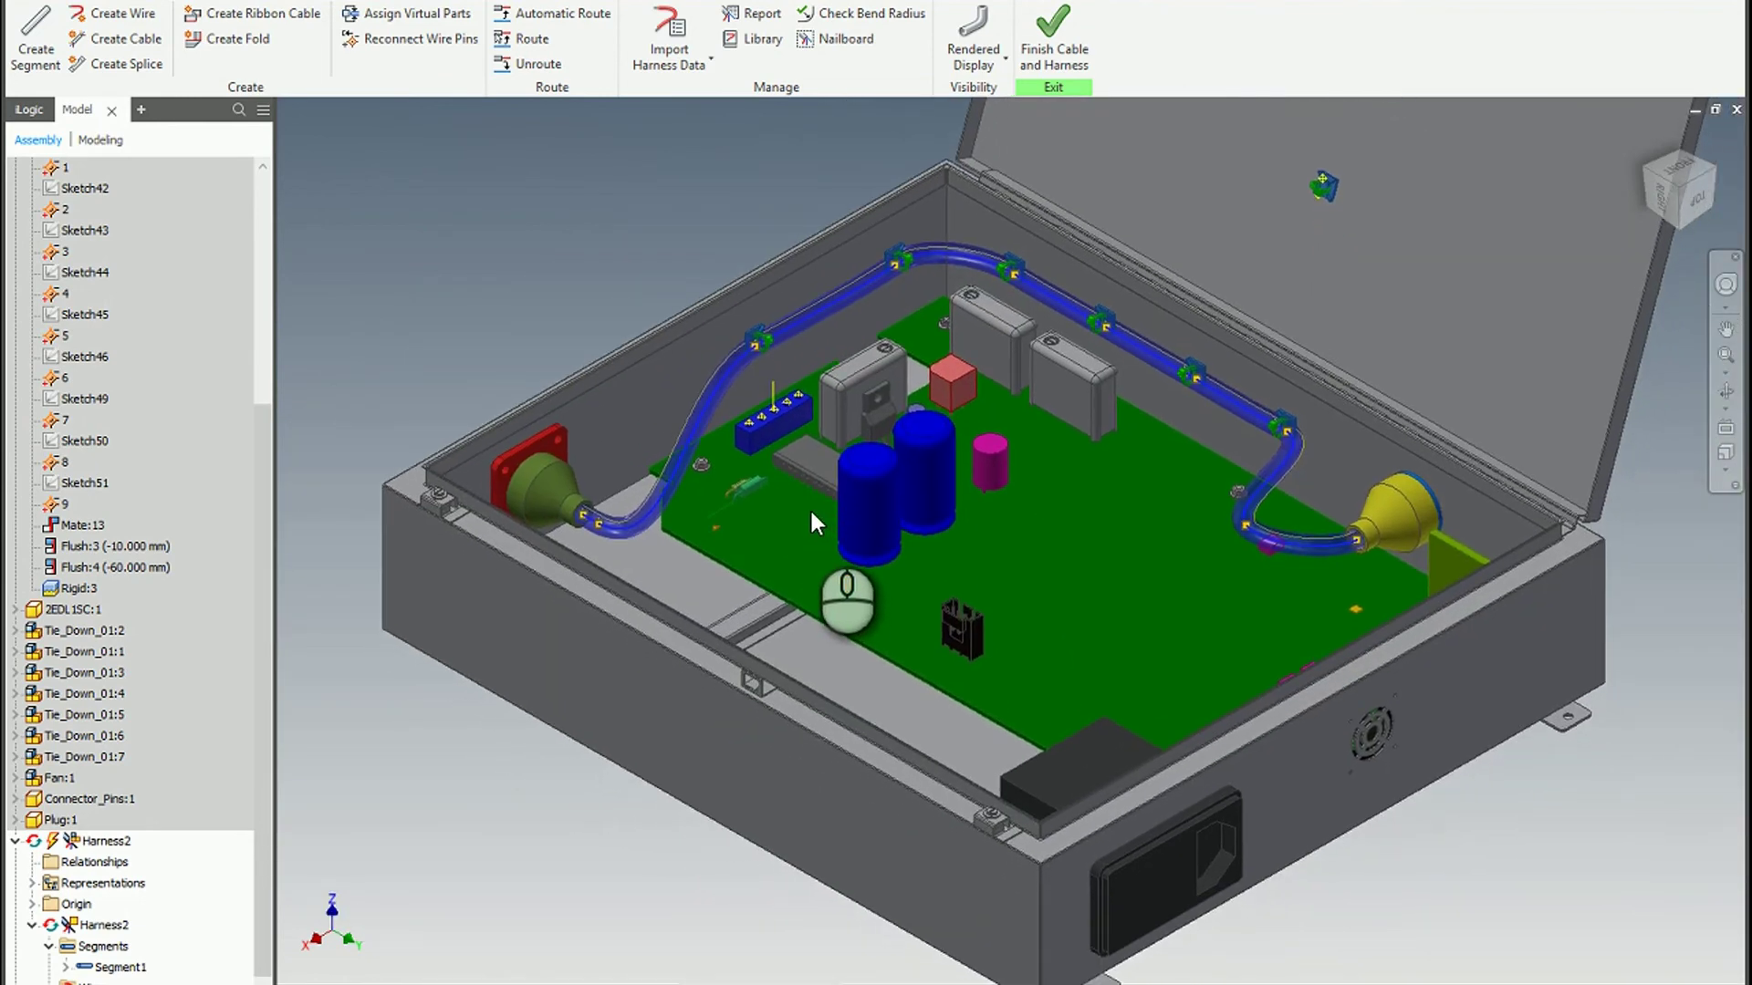